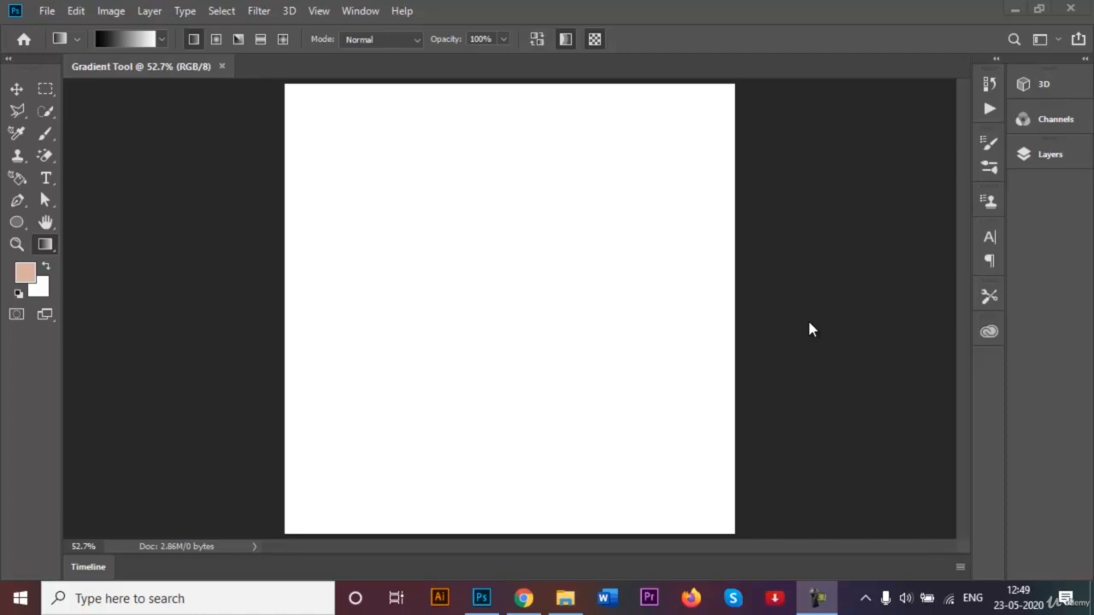
Activate the Gradient tool and choose the Black, White gradient preset.
{"action": "right_click", "coordinate": [50, 250]}
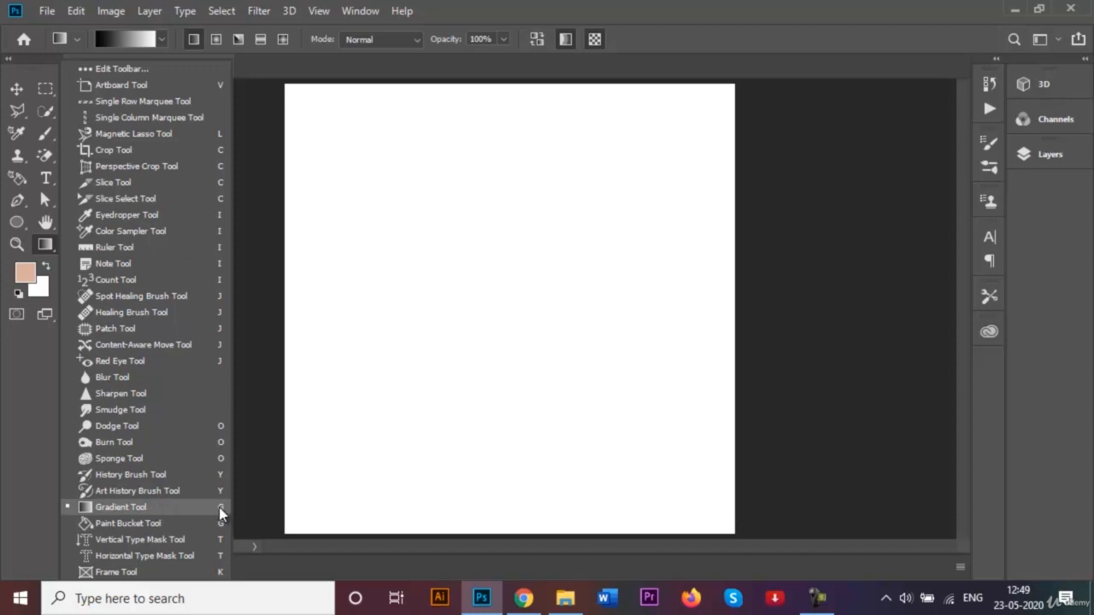
{"action": "left_click", "coordinate": [142, 510]}
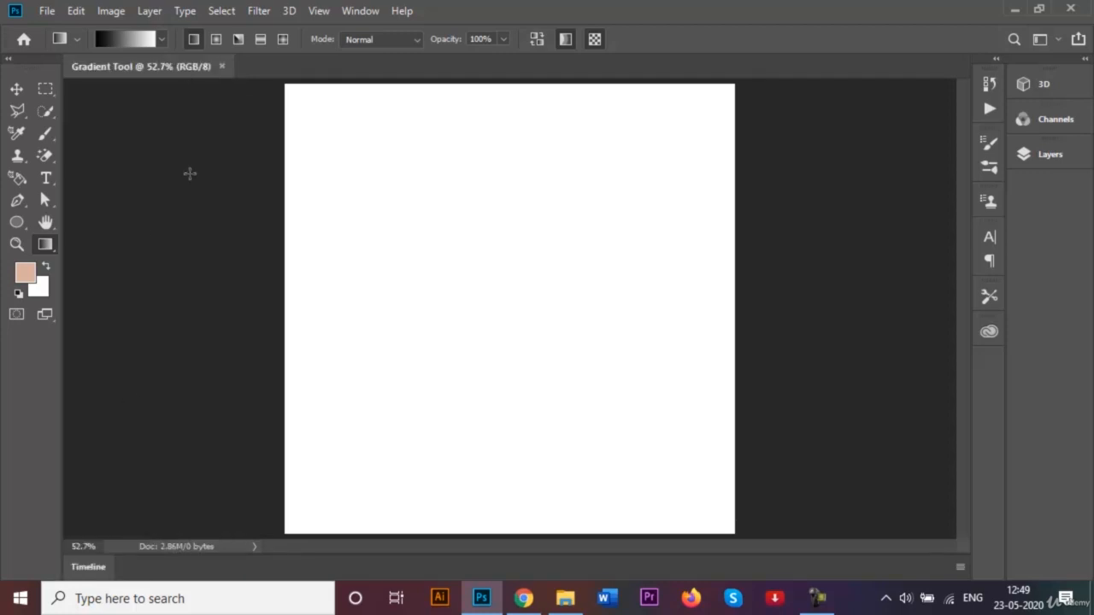
{"action": "left_click", "coordinate": [162, 40]}
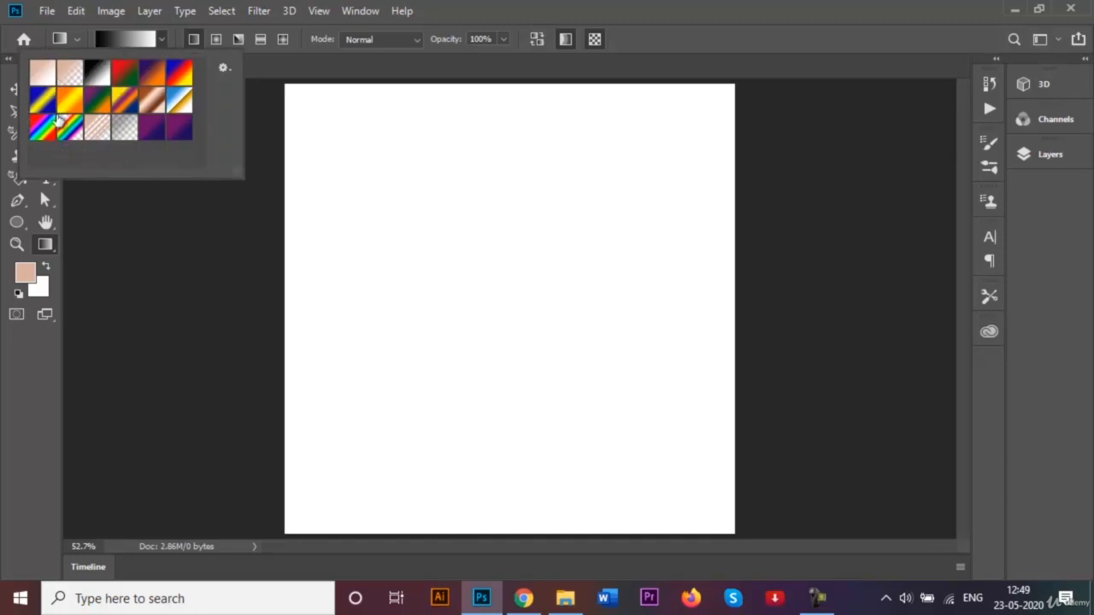
{"action": "double_click", "coordinate": [98, 73]}
Edit the gradient and set its starting colour stop at location 0% to dark blue 000047.
{"action": "left_click", "coordinate": [129, 41]}
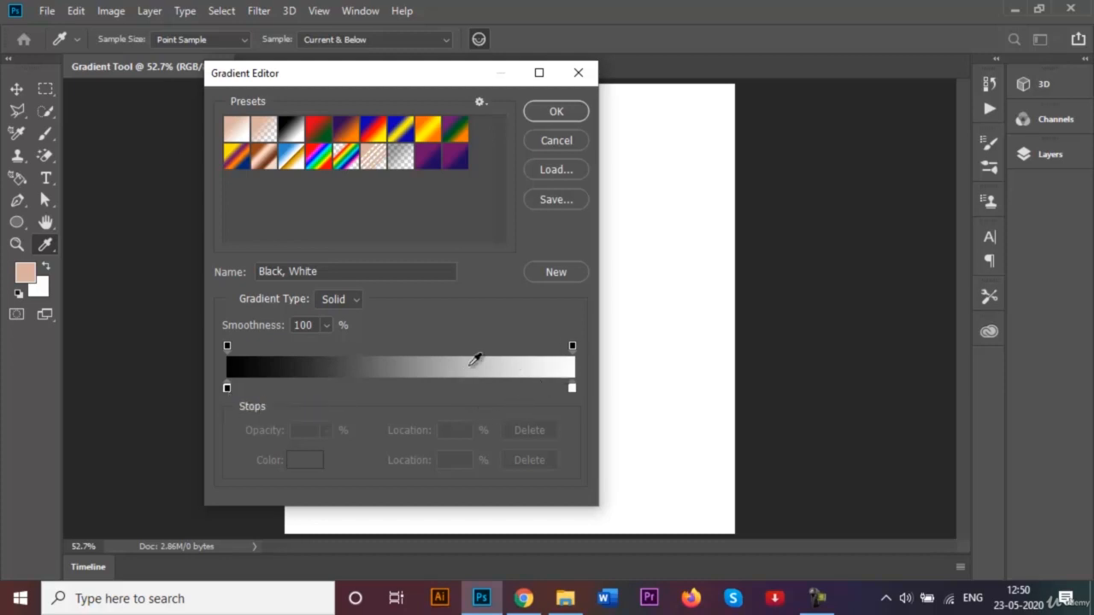
{"action": "double_click", "coordinate": [227, 388]}
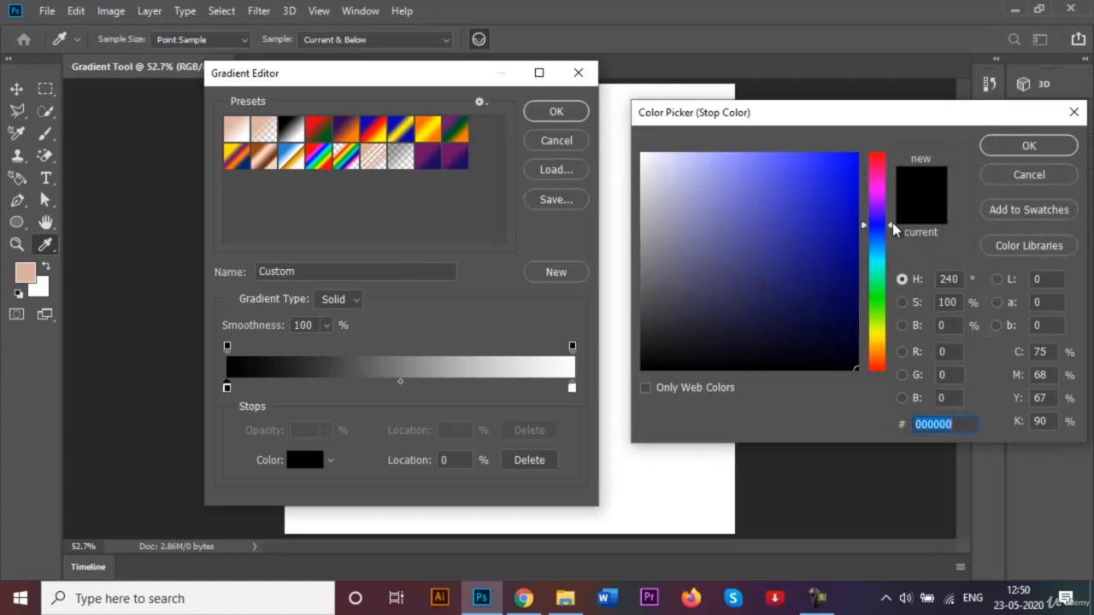
{"action": "left_click", "coordinate": [847, 285]}
{"action": "mouse_move", "coordinate": [847, 285]}
{"action": "left_mouse_down"}
{"action": "mouse_move", "coordinate": [848, 238]}
{"action": "mouse_move", "coordinate": [847, 287]}
{"action": "left_mouse_up"}
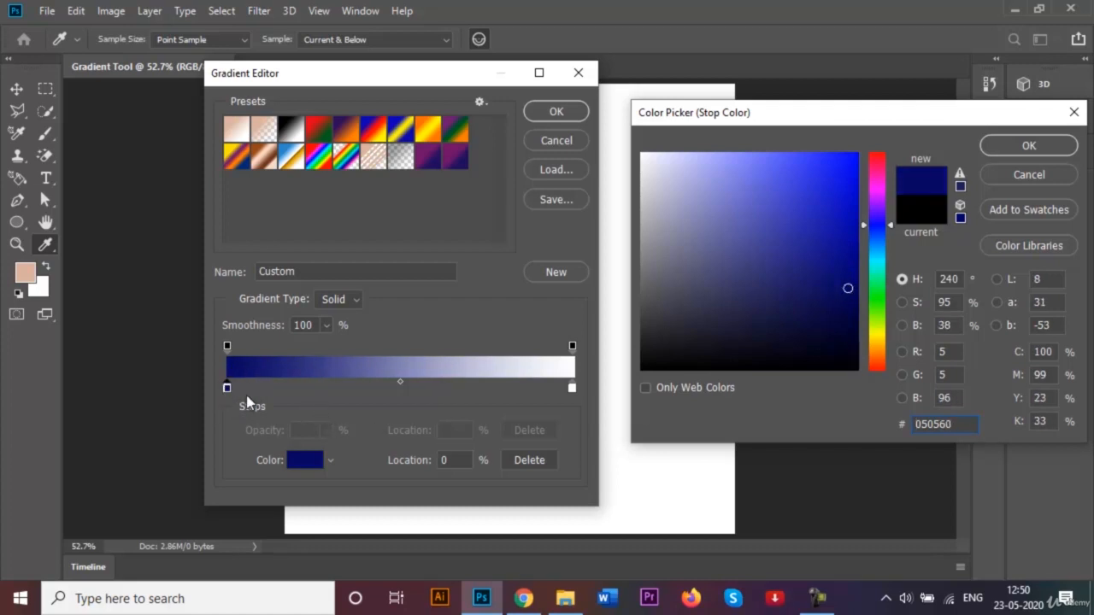
{"action": "left_click_drag", "start_coordinate": [849, 289], "coordinate": [858, 310]}
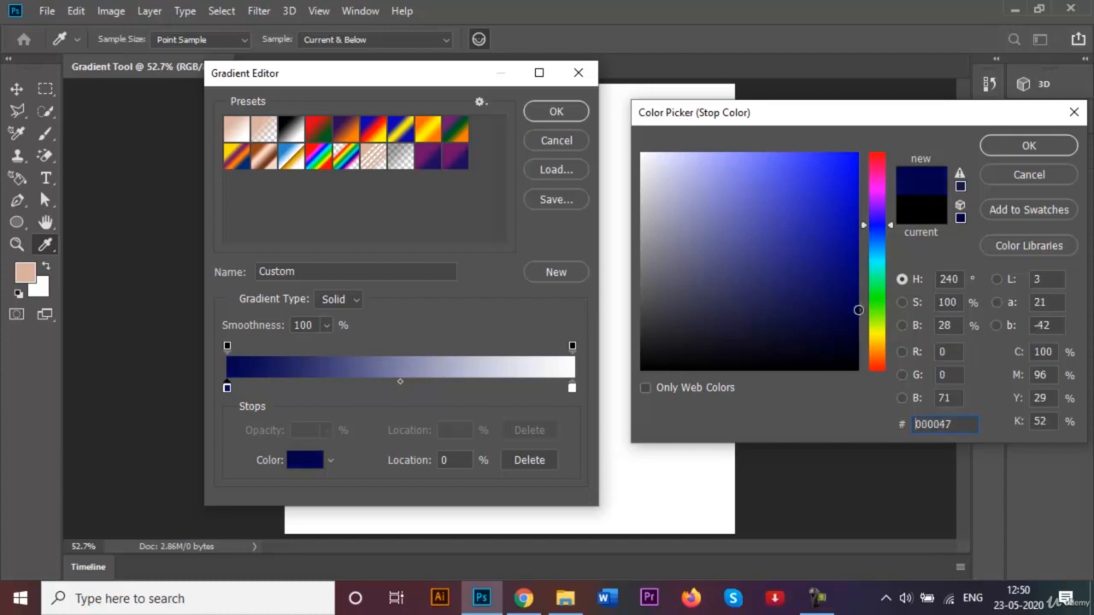
{"action": "left_click", "coordinate": [1022, 145]}
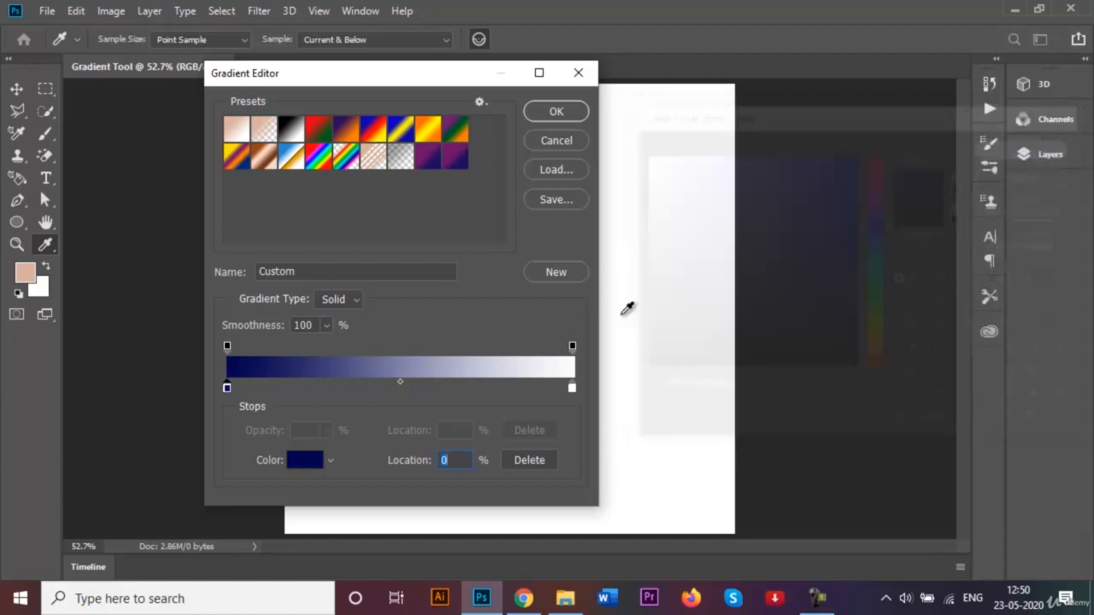
Set the gradient's end colour stop at location 100% to cyan 0df6ff and accept the custom gradient.
{"action": "double_click", "coordinate": [571, 390]}
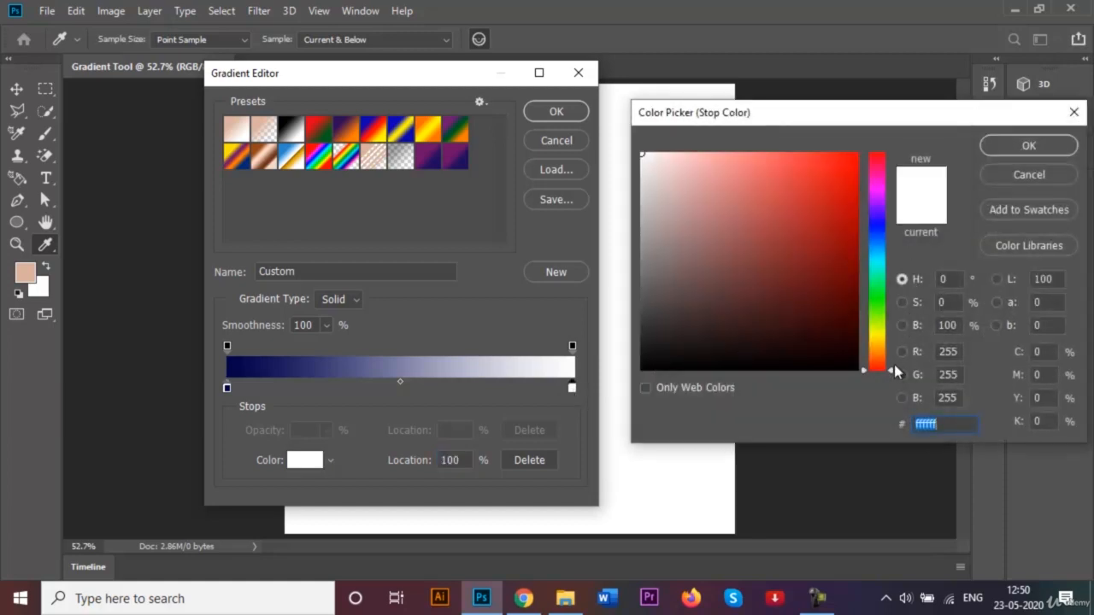
{"action": "left_click_drag", "start_coordinate": [894, 364], "coordinate": [894, 260]}
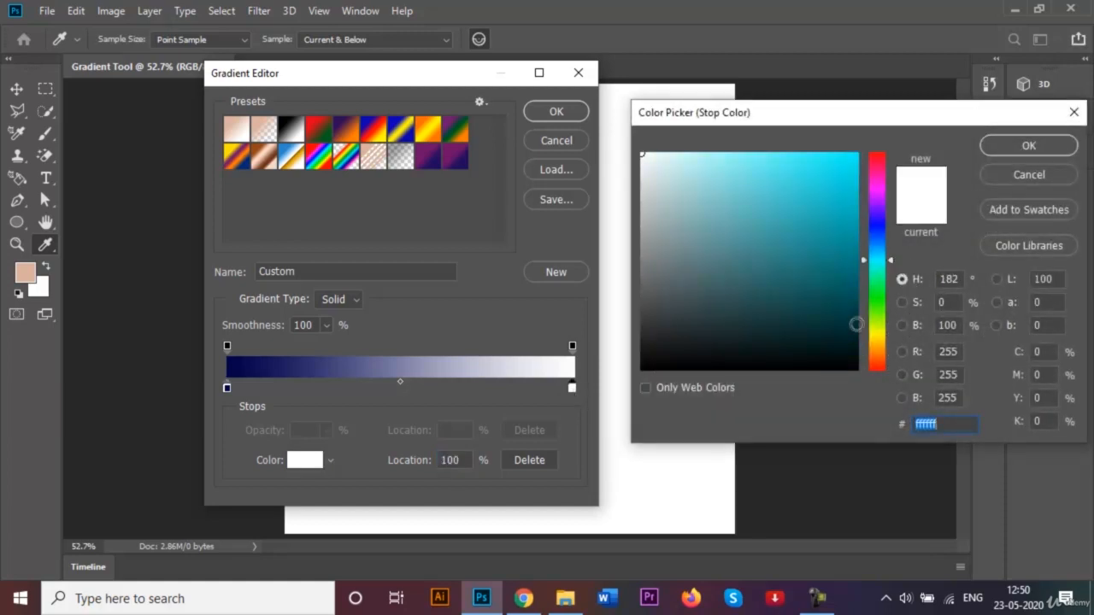
{"action": "left_click", "coordinate": [849, 156]}
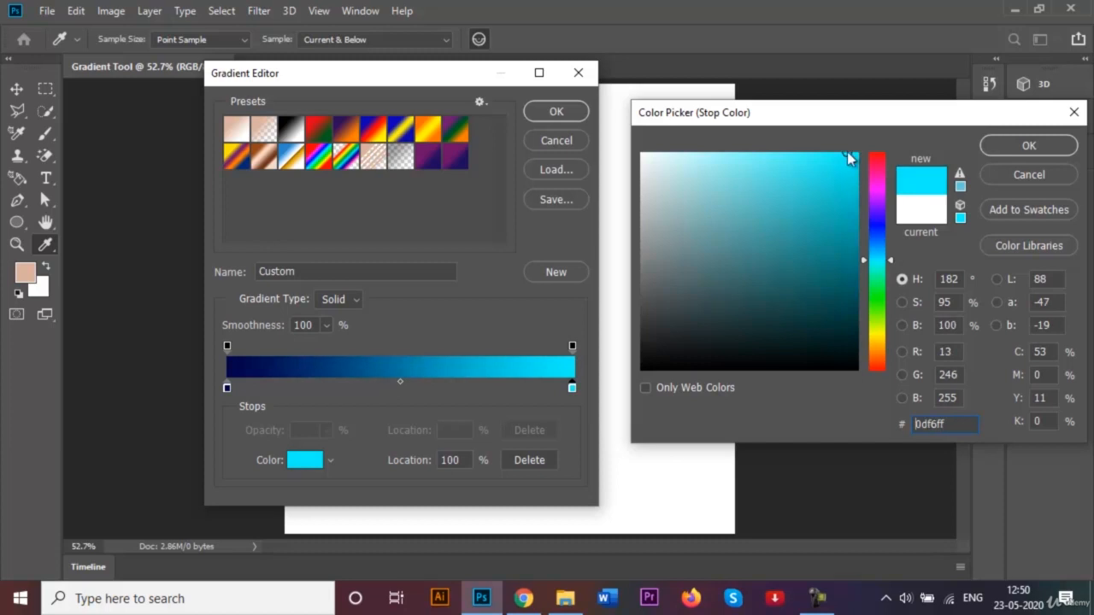
{"action": "left_click", "coordinate": [1027, 146]}
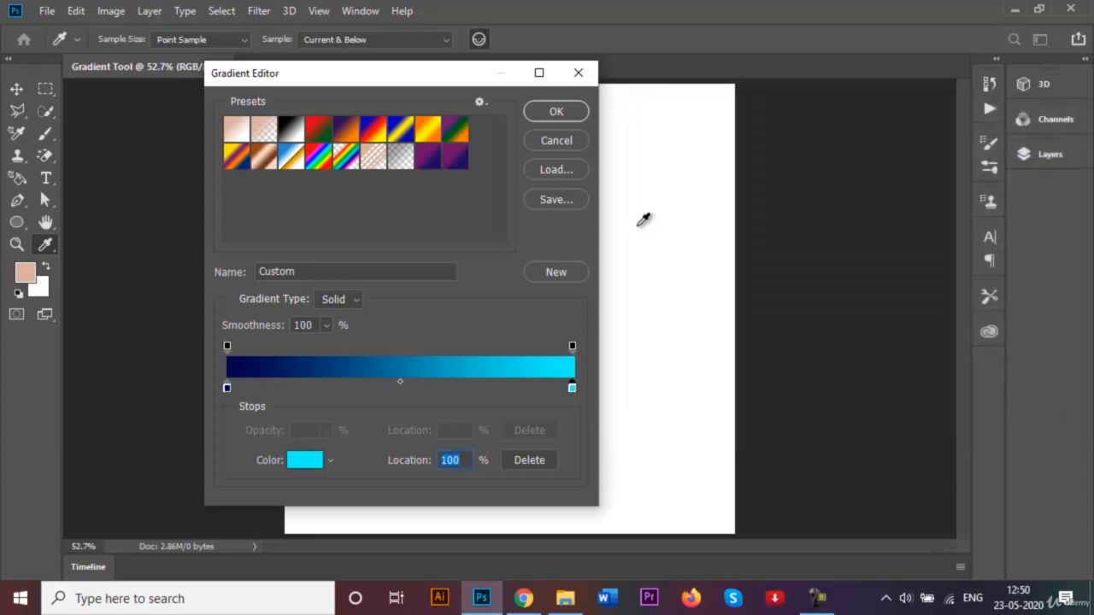
{"action": "left_click", "coordinate": [556, 111]}
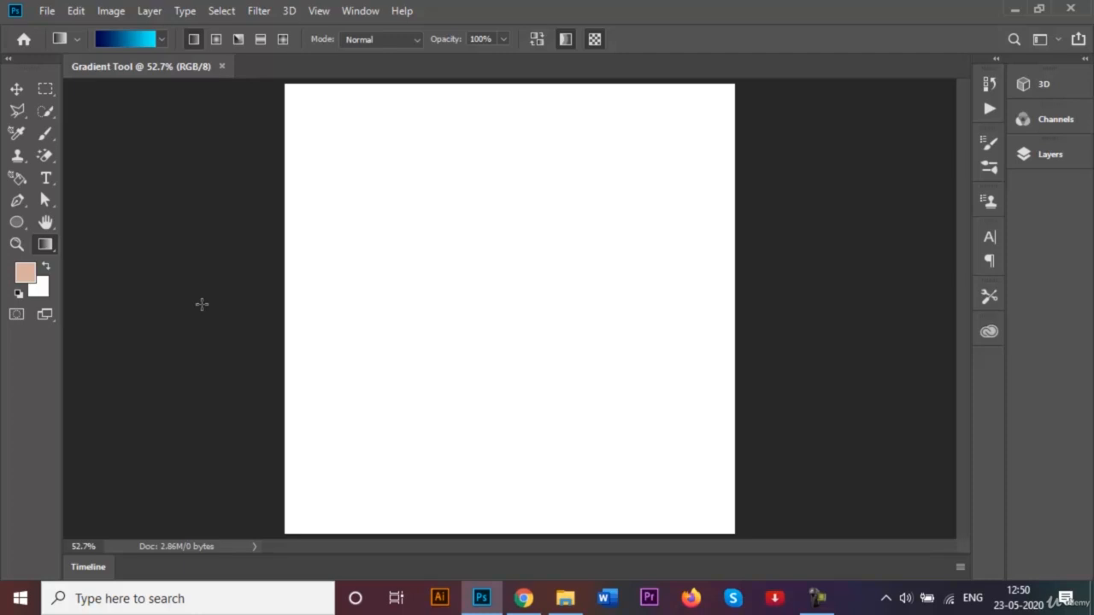
Try the linear gradient across the canvas horizontally both ways, diagonally from two corners, and vertically with dark blue at the bottom.
{"action": "left_click_drag", "start_coordinate": [202, 304], "coordinate": [796, 302]}
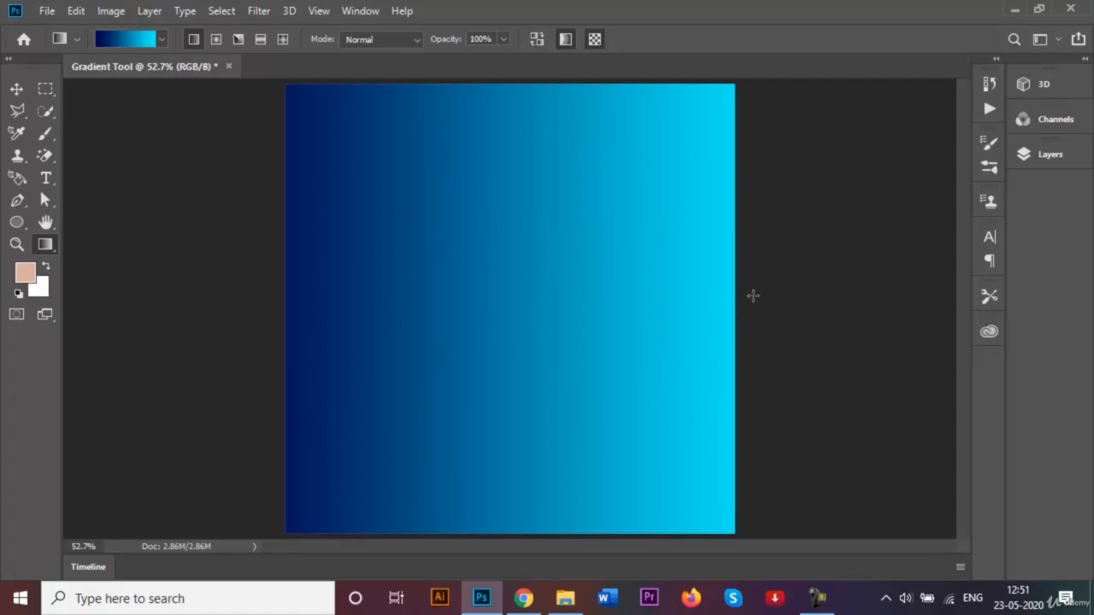
{"action": "left_click_drag", "start_coordinate": [781, 288], "coordinate": [206, 287]}
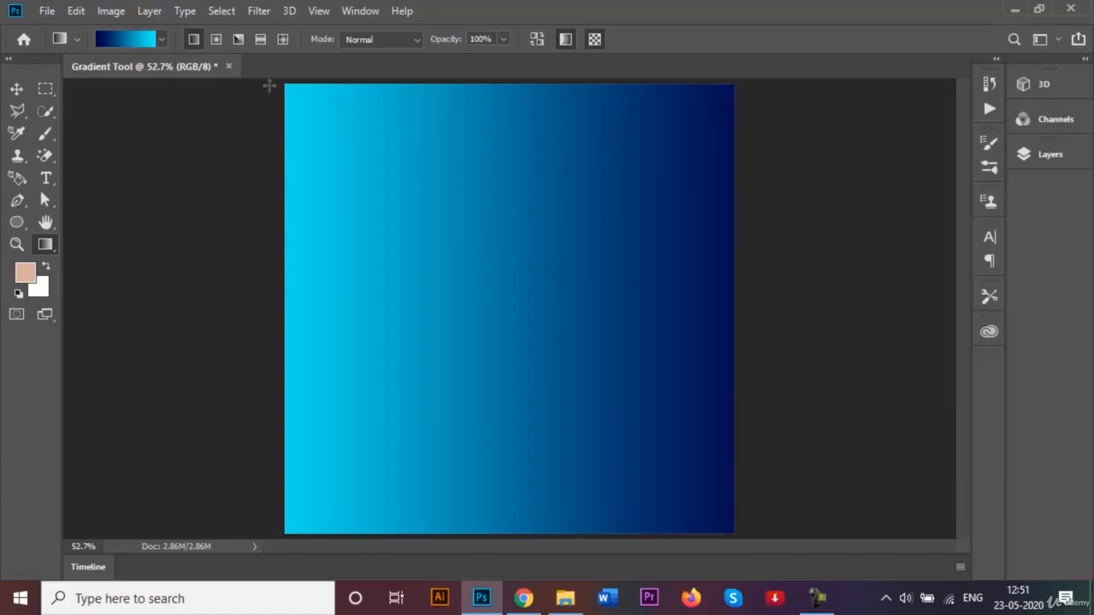
{"action": "left_click_drag", "start_coordinate": [270, 86], "coordinate": [726, 518]}
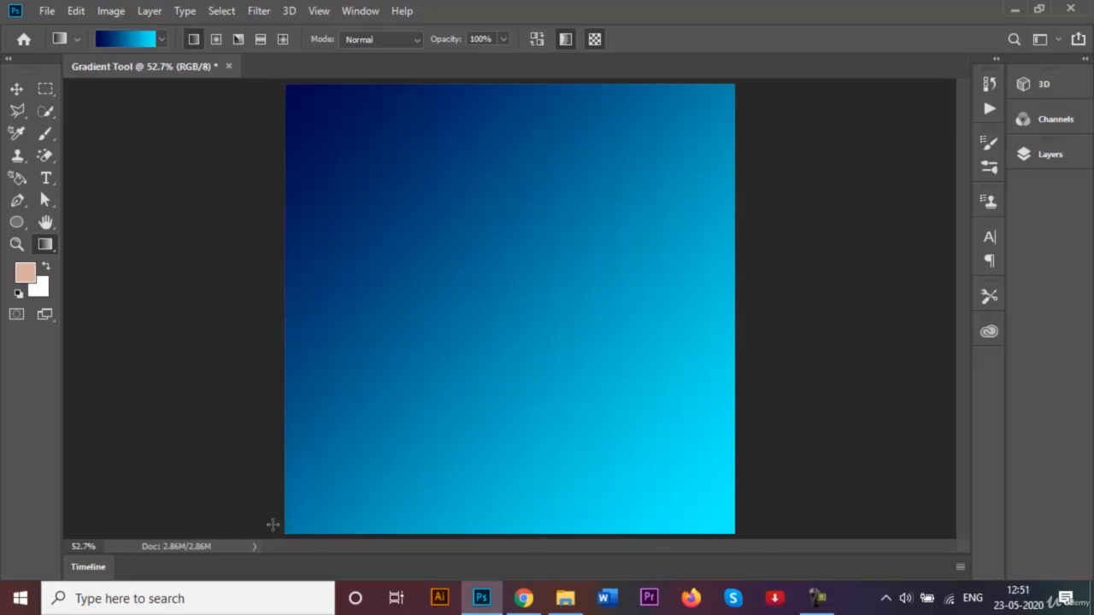
{"action": "left_click_drag", "start_coordinate": [261, 488], "coordinate": [480, 312]}
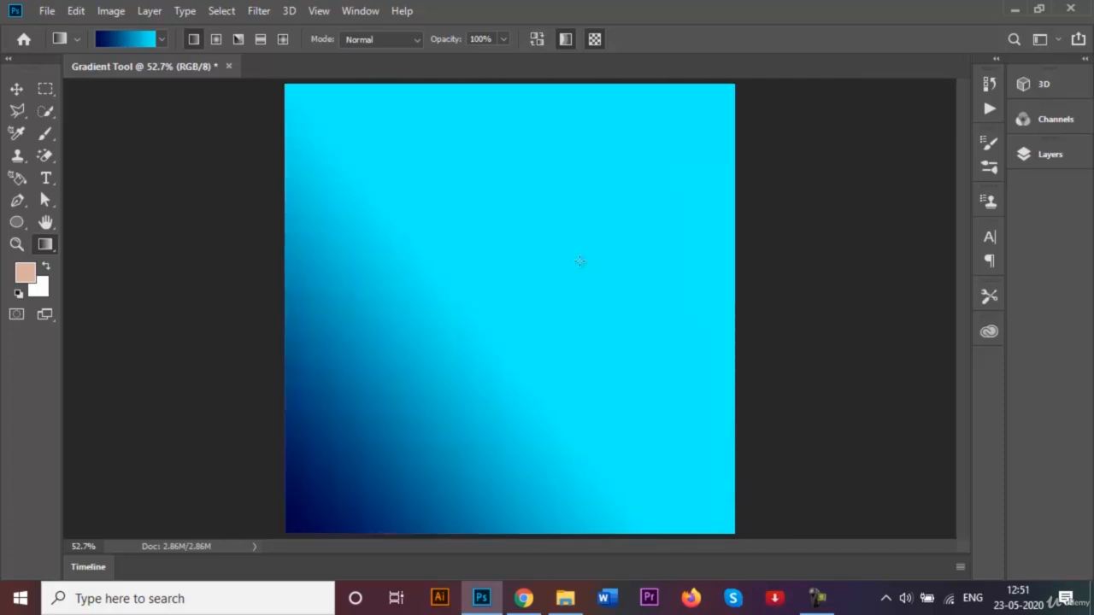
{"action": "left_click_drag", "start_coordinate": [555, 92], "coordinate": [524, 172]}
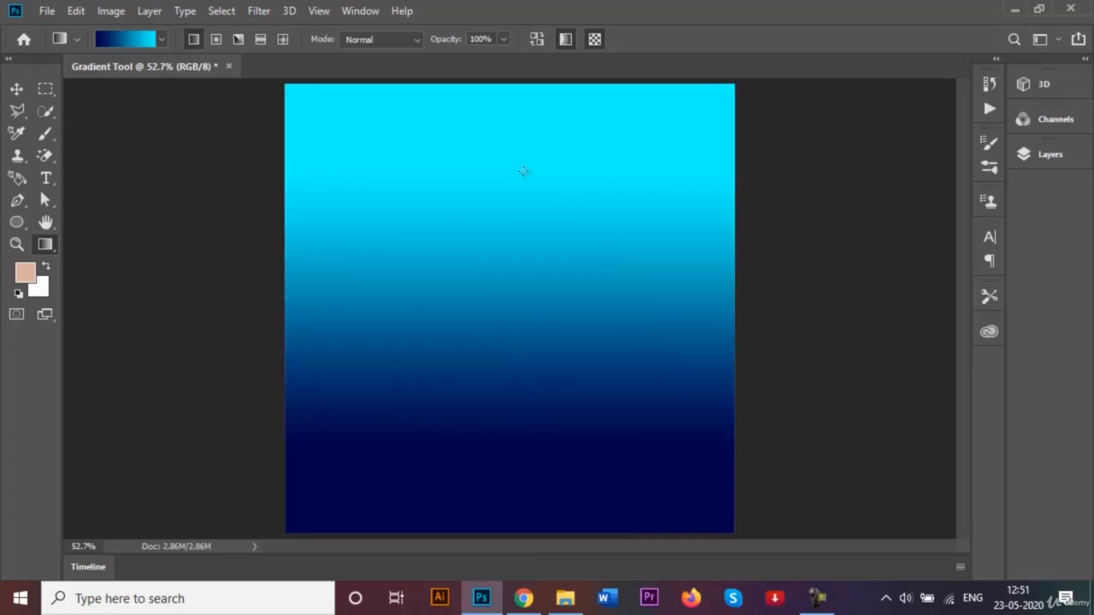
Switch to the radial gradient style and fill the canvas with dark blue near the centre fading outward to cyan.
{"action": "left_click", "coordinate": [215, 40]}
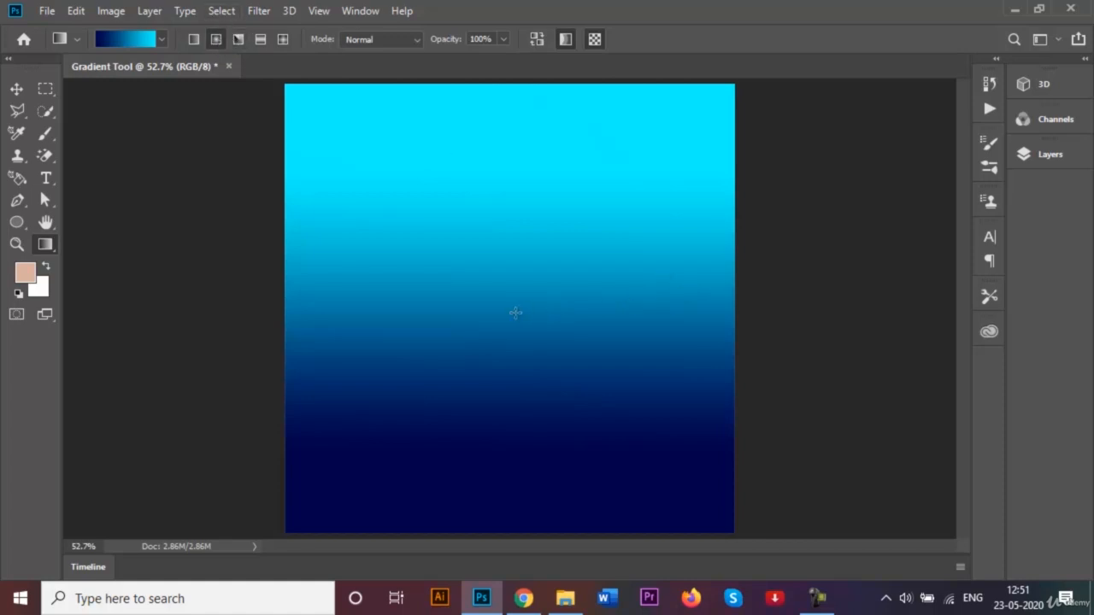
{"action": "left_click_drag", "start_coordinate": [508, 316], "coordinate": [693, 316]}
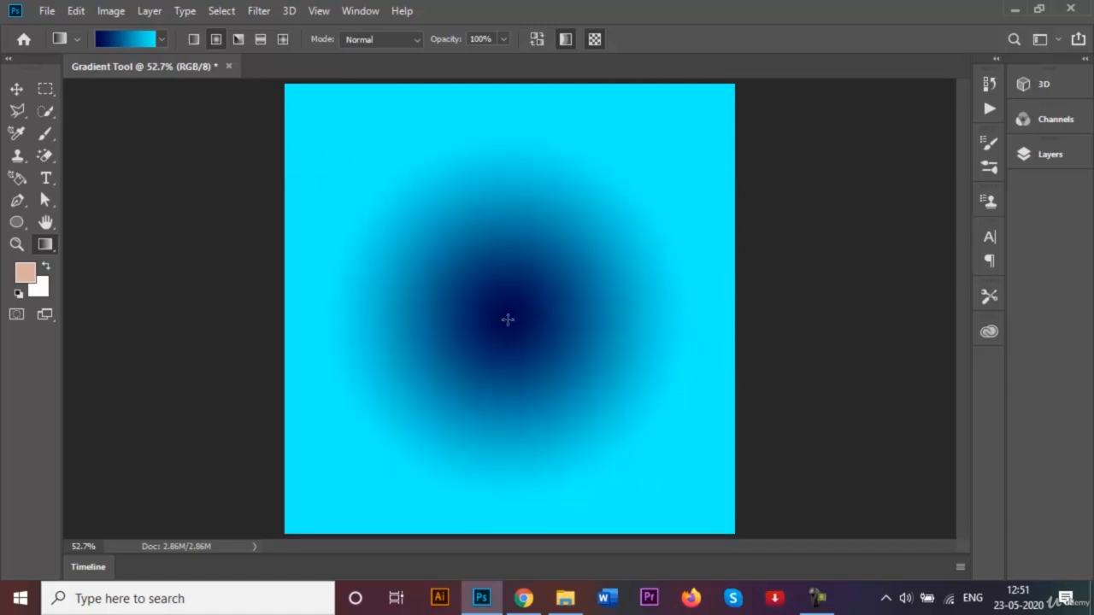
{"action": "left_click_drag", "start_coordinate": [572, 303], "coordinate": [362, 298]}
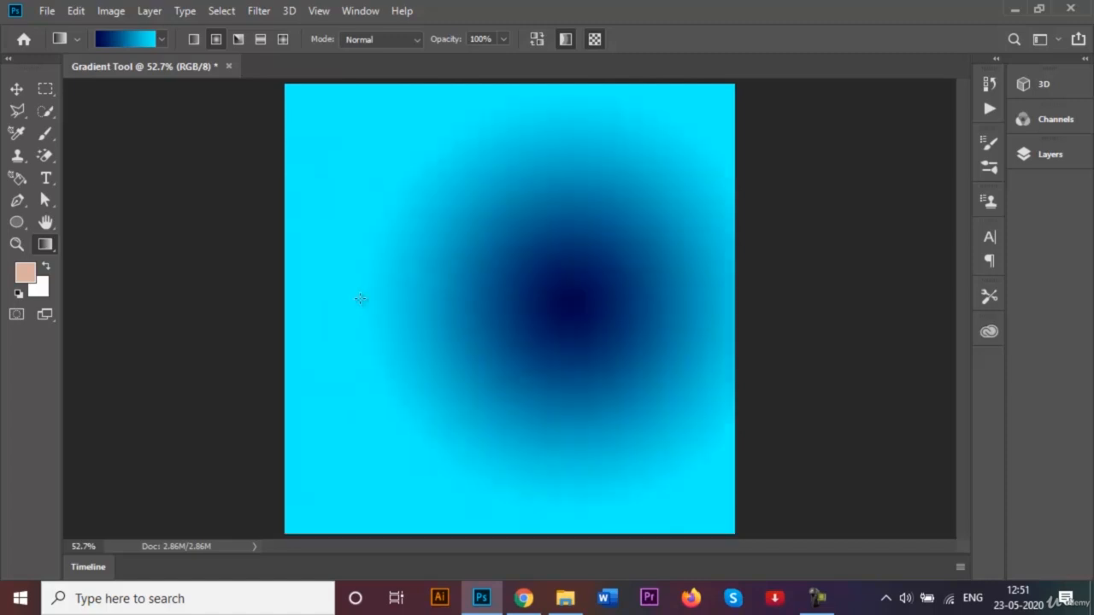
{"action": "left_click_drag", "start_coordinate": [488, 312], "coordinate": [679, 316]}
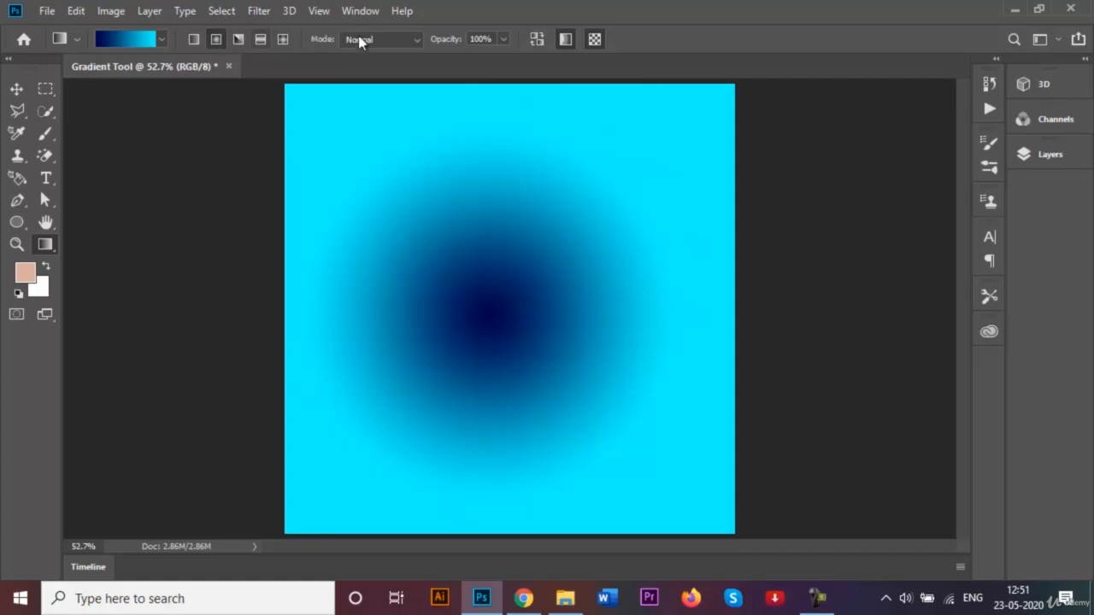
{"action": "left_click", "coordinate": [504, 39]}
{"action": "left_click", "coordinate": [505, 41]}
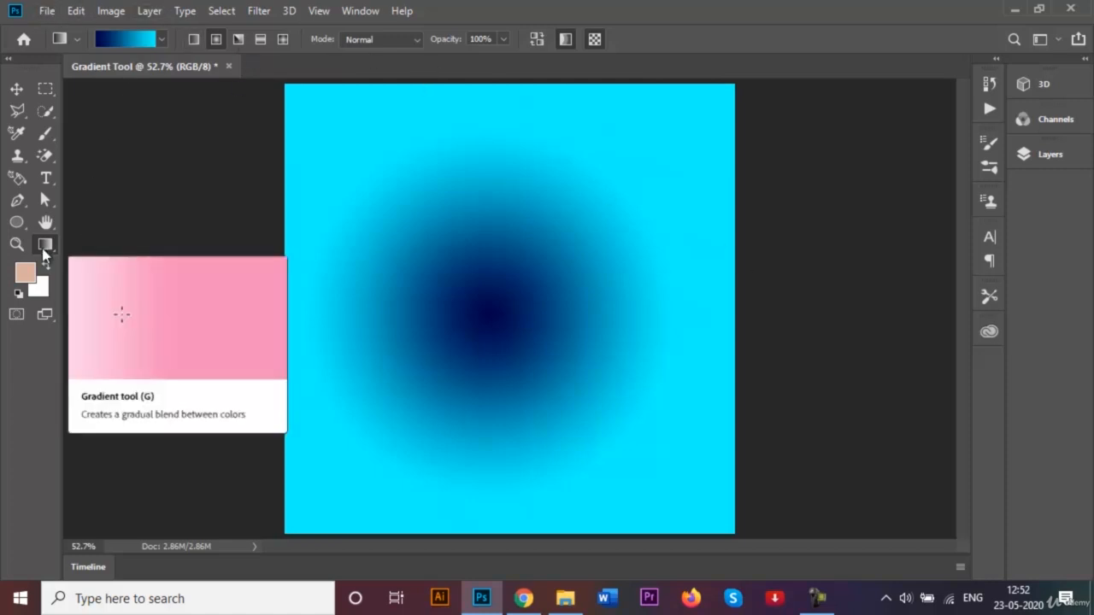
Add a new empty layer above the radial gradient layer.
{"action": "left_click", "coordinate": [1047, 155]}
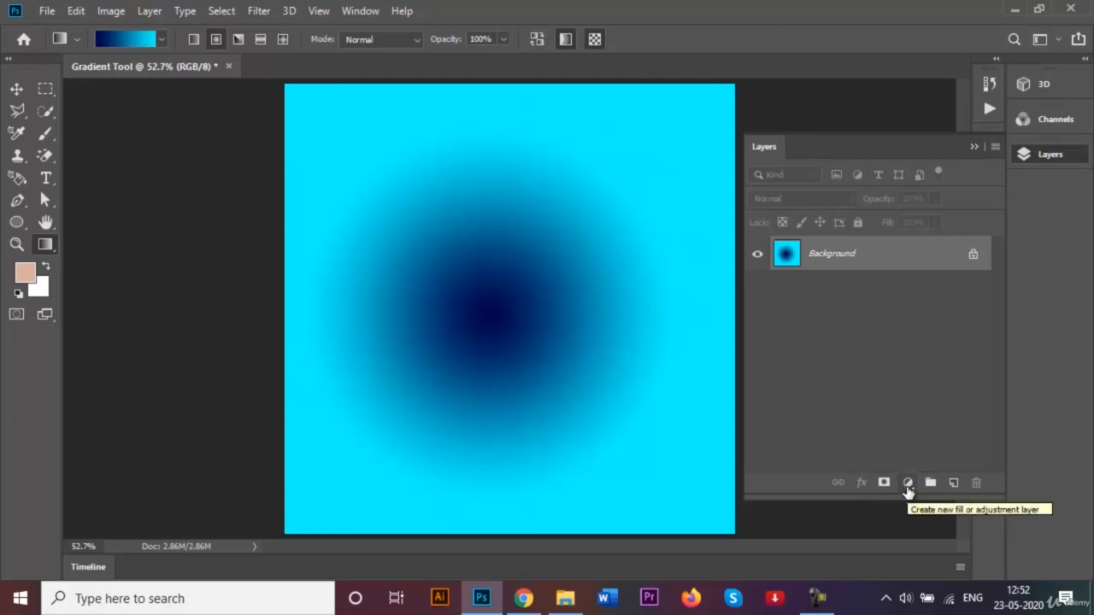
{"action": "left_click", "coordinate": [907, 485]}
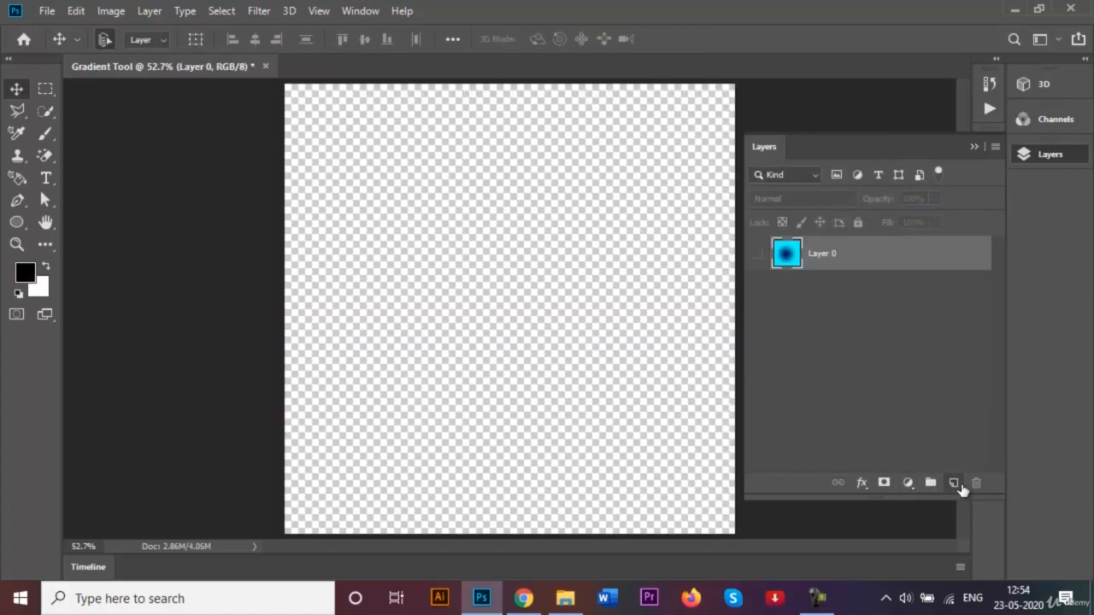
{"action": "left_click", "coordinate": [954, 483]}
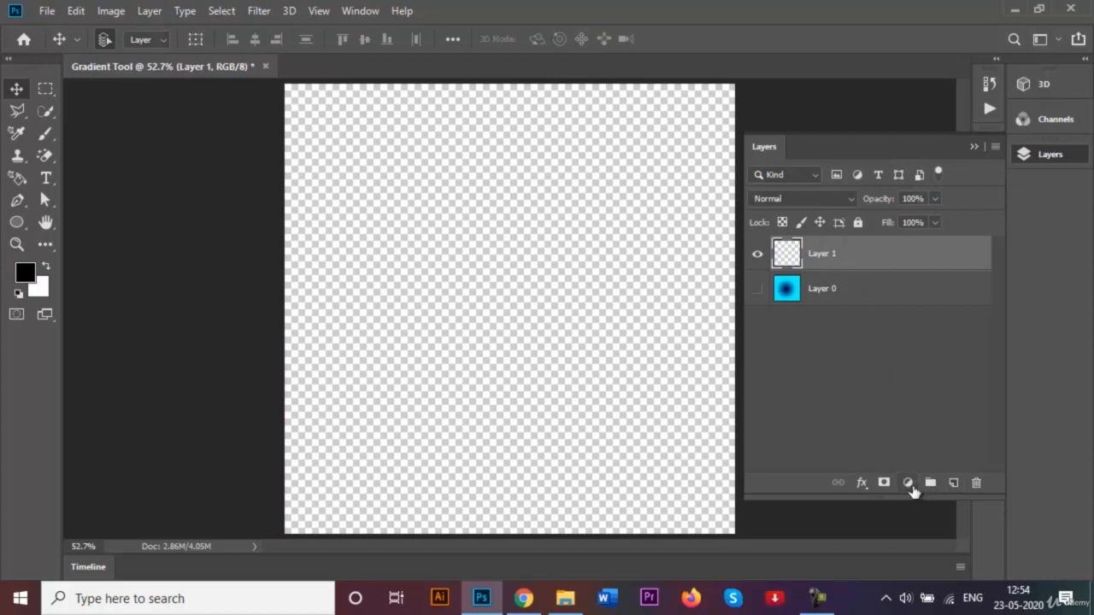
Create a Solid Color fill layer in white (ffffff) above the radial gradient layer.
{"action": "left_click", "coordinate": [909, 485]}
{"action": "left_click", "coordinate": [974, 183]}
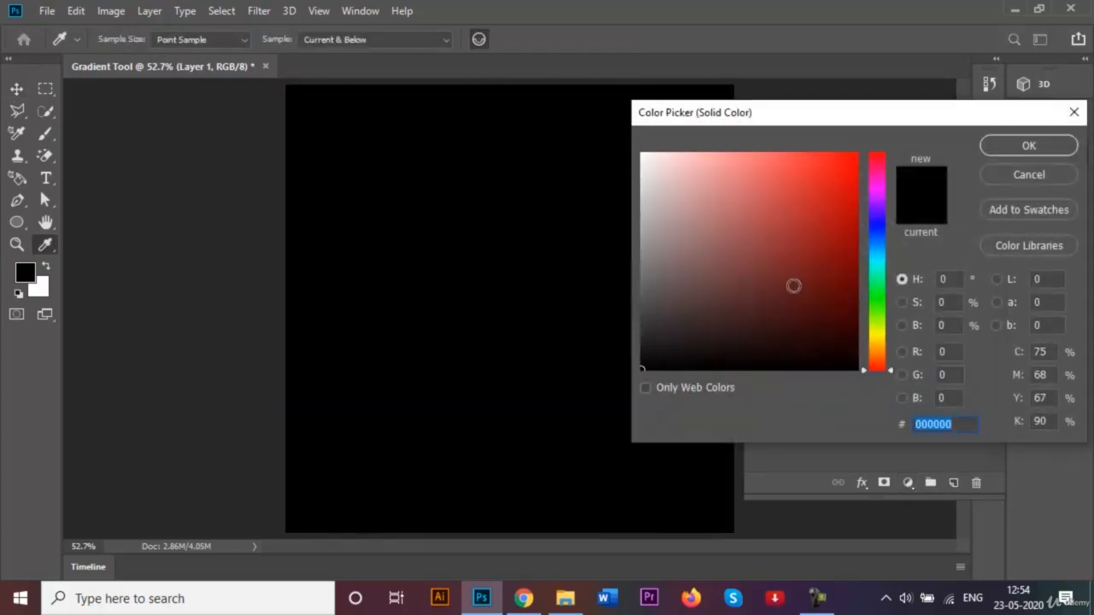
{"action": "mouse_move", "coordinate": [672, 360]}
{"action": "left_mouse_down"}
{"action": "mouse_move", "coordinate": [642, 231]}
{"action": "mouse_move", "coordinate": [642, 154]}
{"action": "left_mouse_up"}
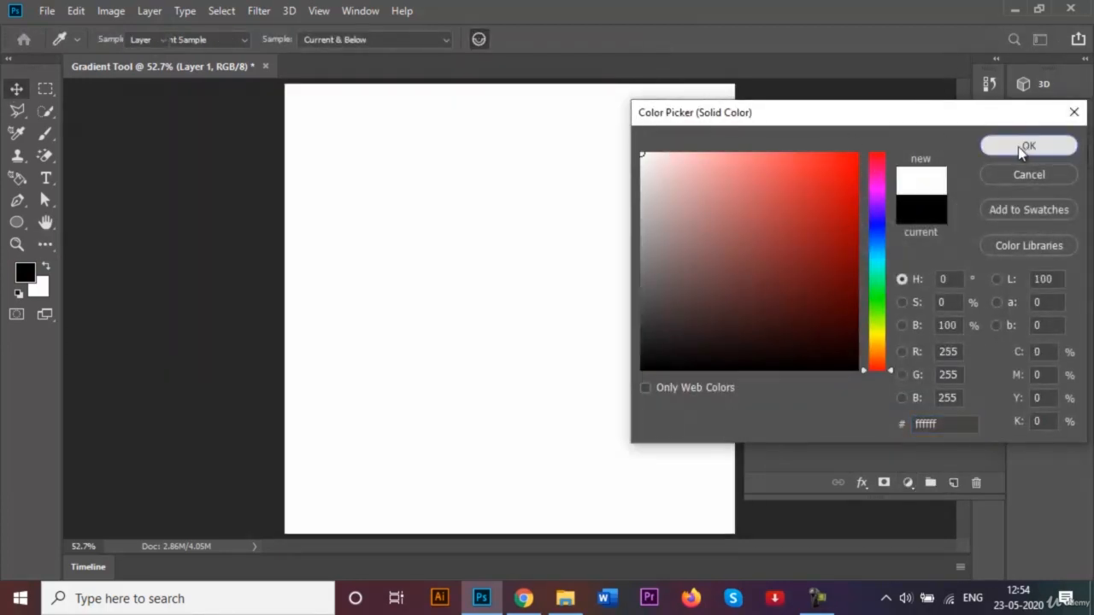
{"action": "left_click", "coordinate": [1023, 148]}
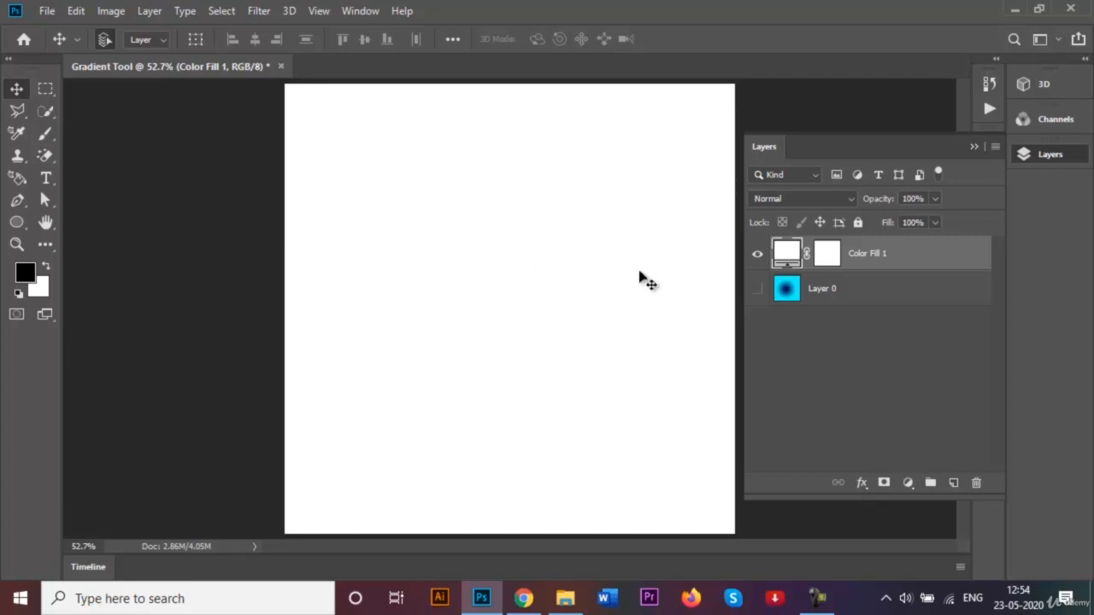
Add a Gradient fill layer above the white fill using the first purple-to-navy gradient preset.
{"action": "left_click", "coordinate": [906, 484]}
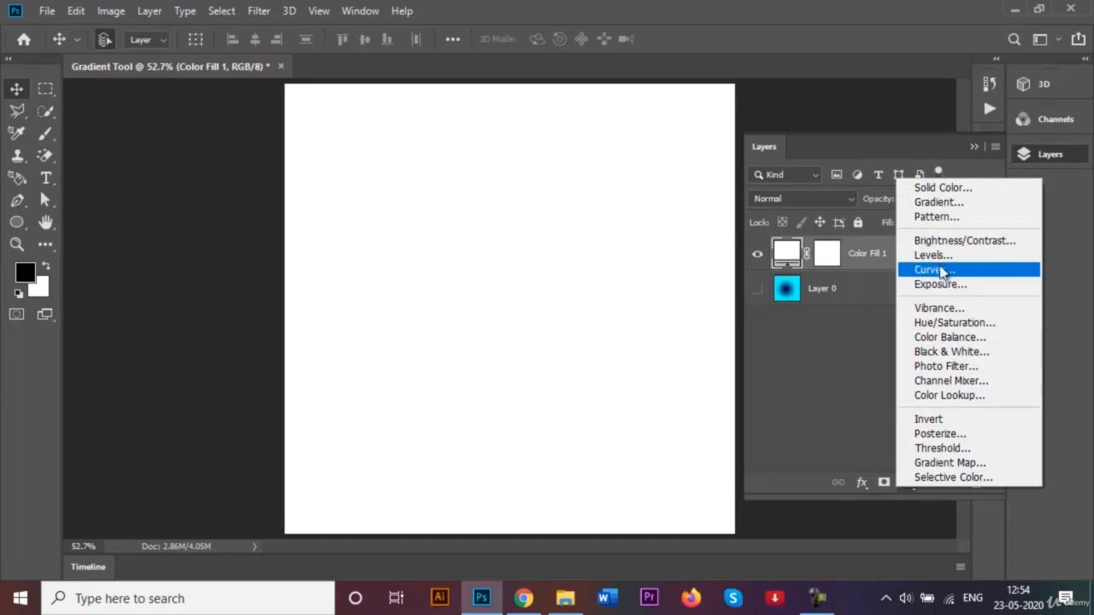
{"action": "left_click", "coordinate": [938, 201]}
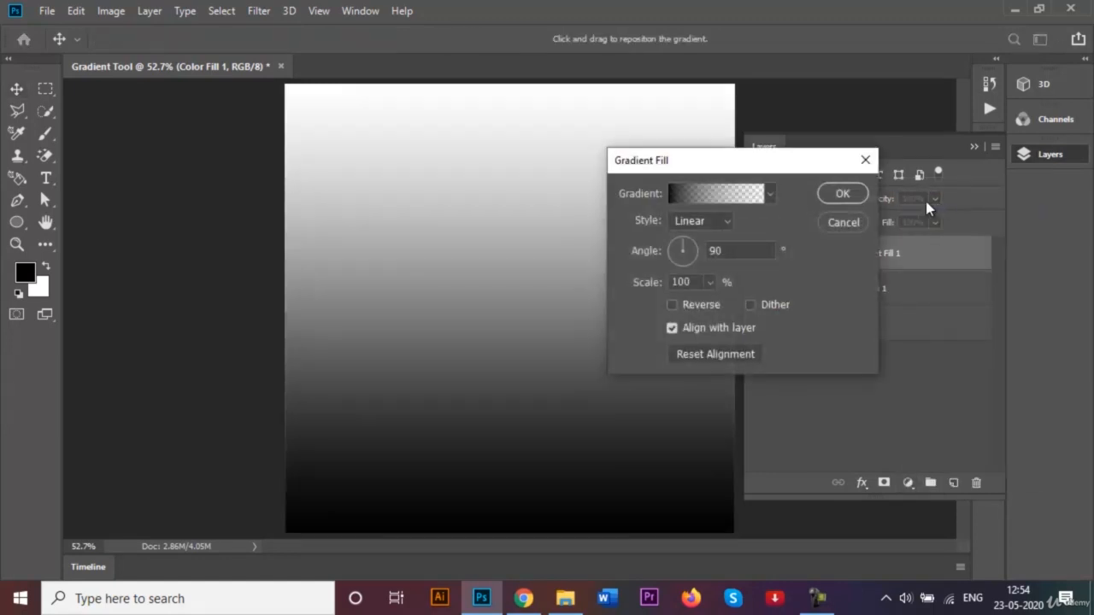
{"action": "left_click", "coordinate": [771, 196]}
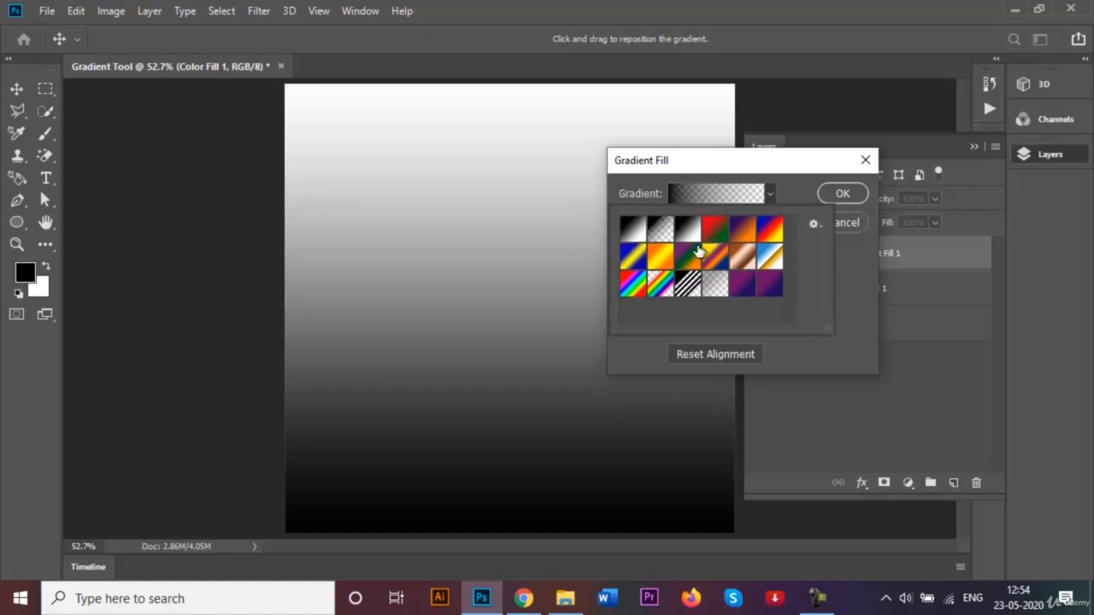
{"action": "left_click", "coordinate": [741, 291]}
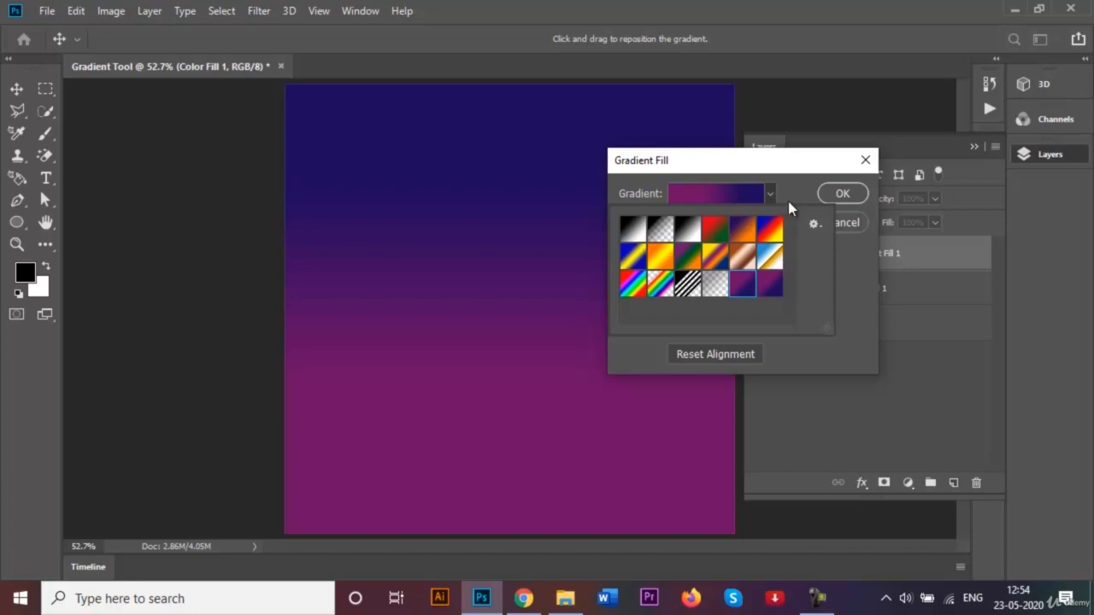
{"action": "left_click", "coordinate": [856, 192]}
Reopen the Gradient Fill layer's settings and set the style to Radial, trying the reversed colour order before restoring the original one.
{"action": "double_click", "coordinate": [786, 257]}
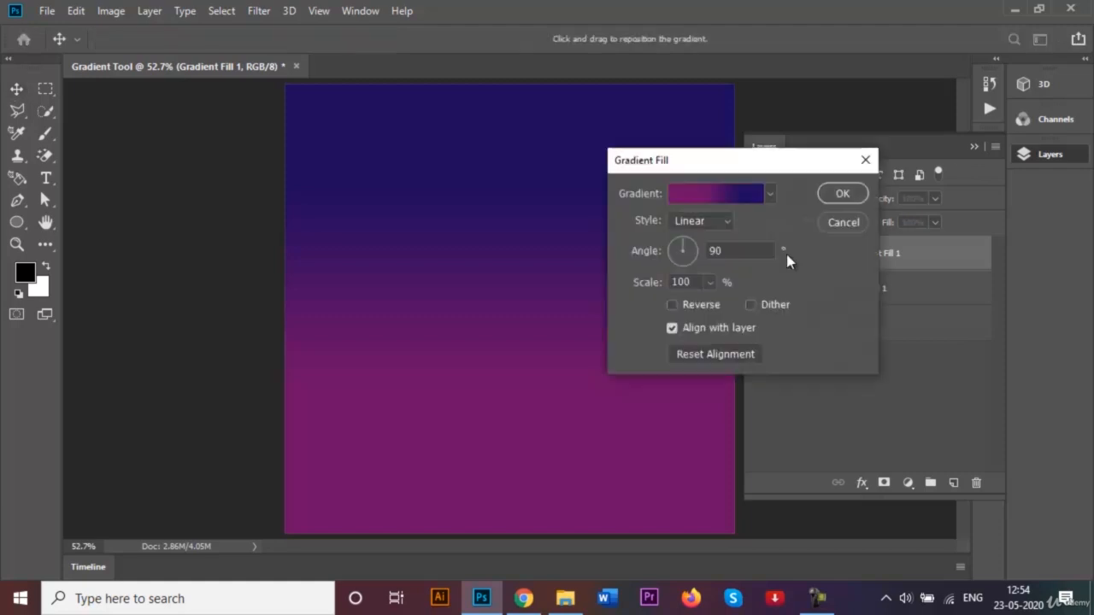
{"action": "left_click", "coordinate": [723, 220]}
{"action": "left_click", "coordinate": [709, 257]}
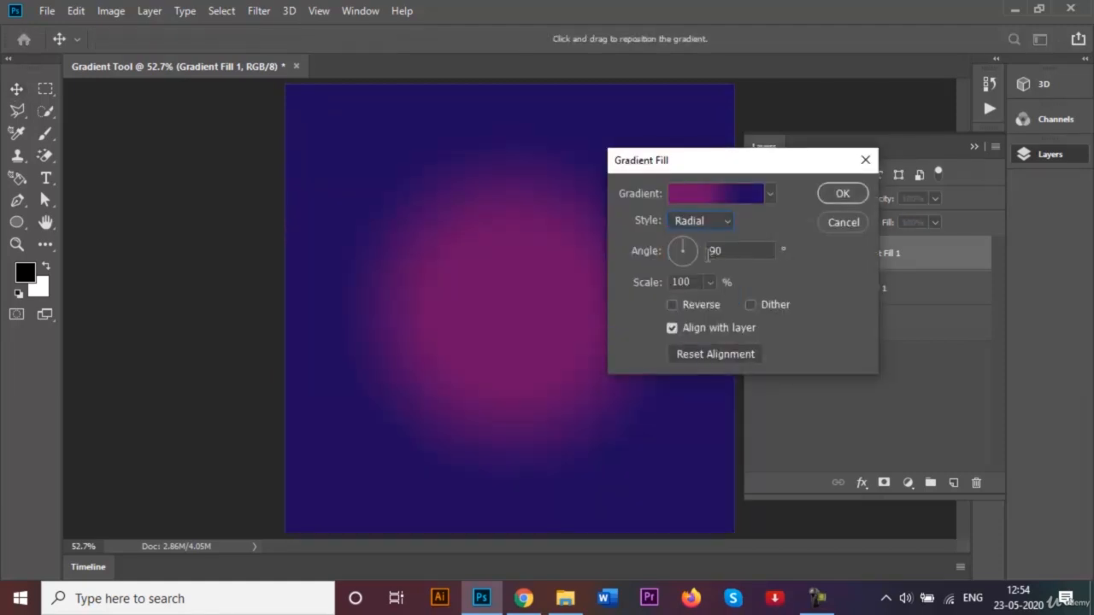
{"action": "left_click", "coordinate": [672, 306]}
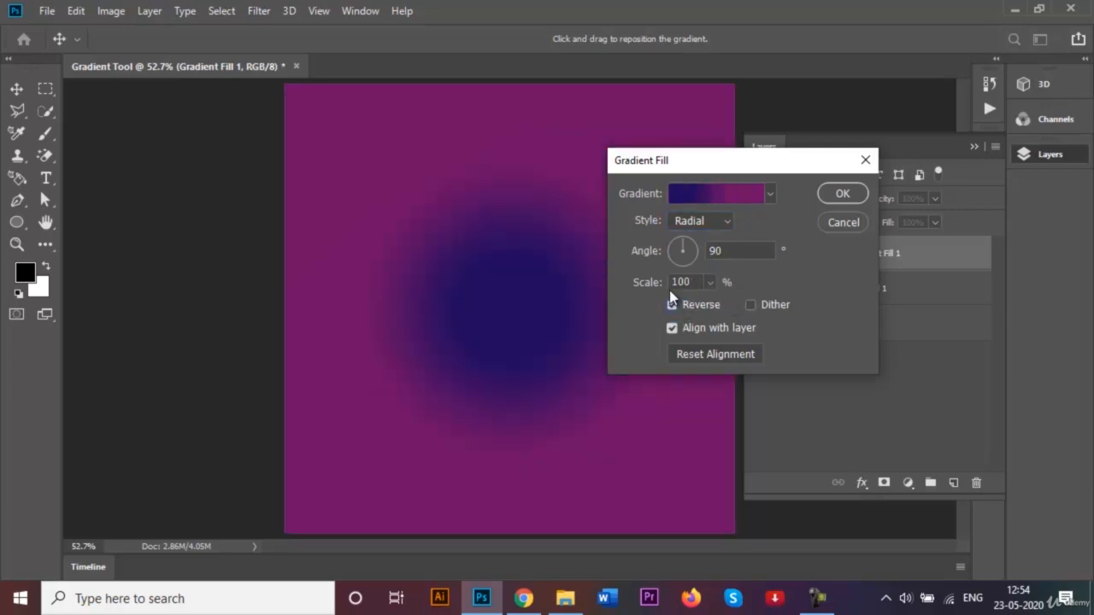
{"action": "left_click", "coordinate": [672, 306]}
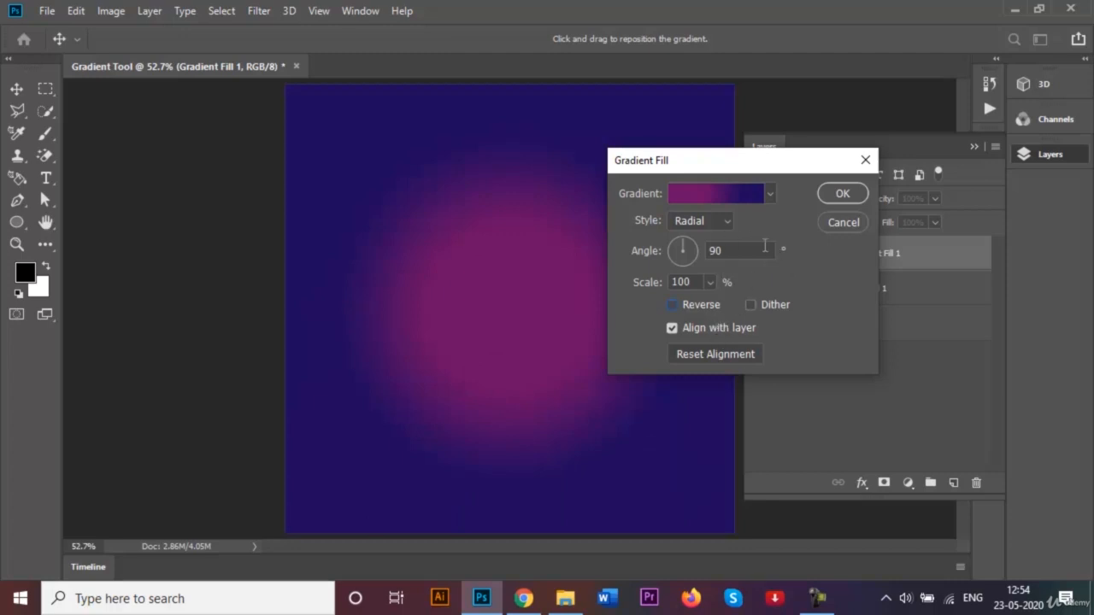
Edit the fill's gradient by moving the purple colour stop to 56% and the navy stop to 100%.
{"action": "left_click", "coordinate": [733, 195]}
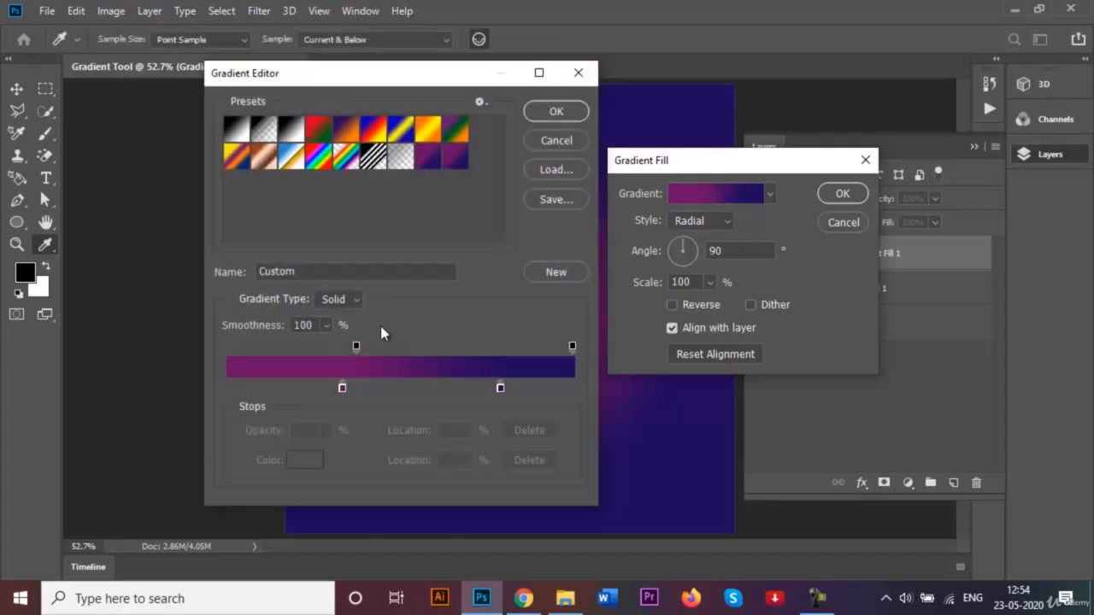
{"action": "left_click_drag", "start_coordinate": [343, 388], "coordinate": [421, 388]}
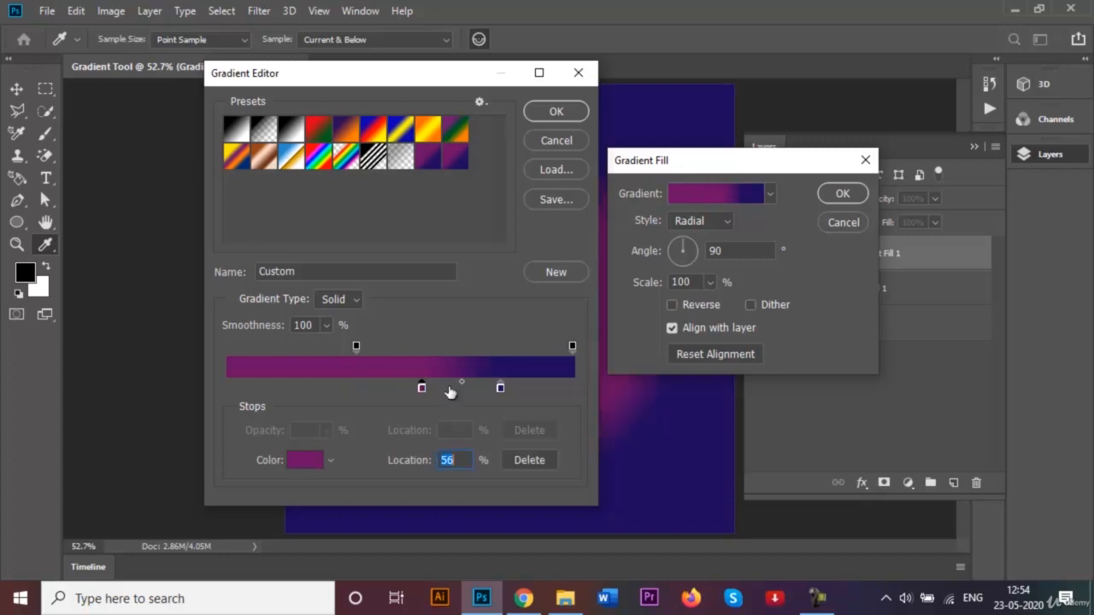
{"action": "left_click_drag", "start_coordinate": [501, 390], "coordinate": [574, 392]}
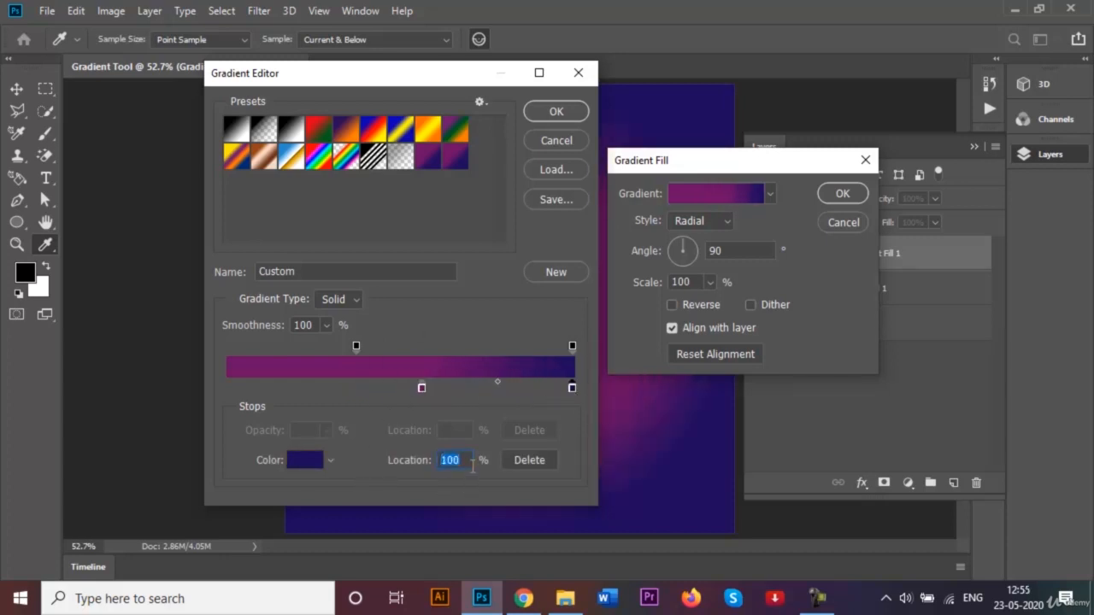
{"action": "left_click", "coordinate": [556, 111]}
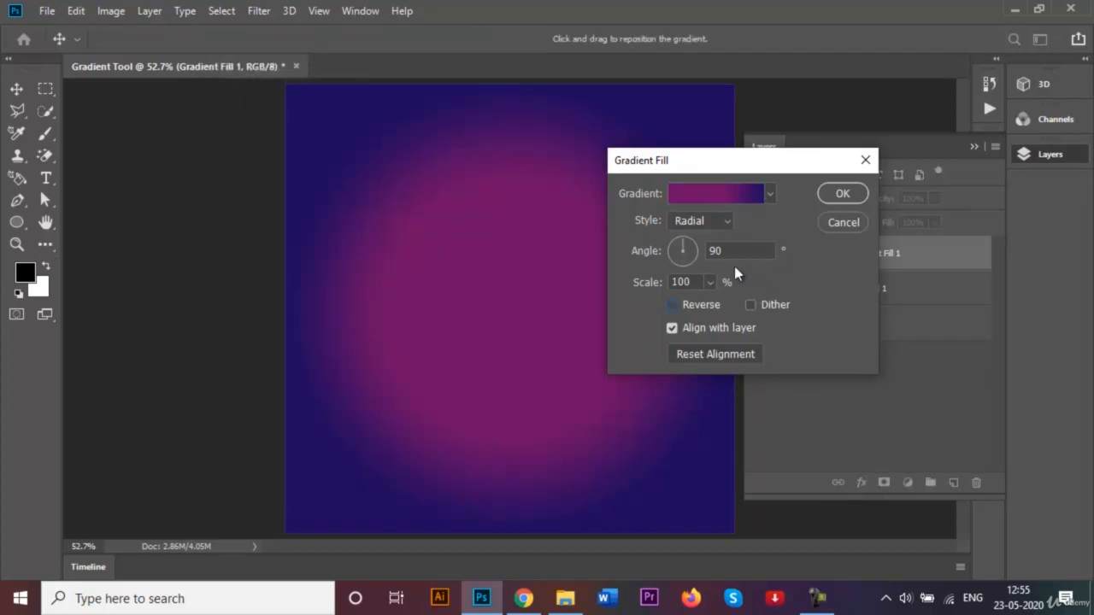
Toggle the Reverse option on the edited radial gradient to compare both colour orders, ending with it off.
{"action": "left_click", "coordinate": [672, 306]}
{"action": "left_click", "coordinate": [671, 305]}
{"action": "left_click", "coordinate": [670, 305]}
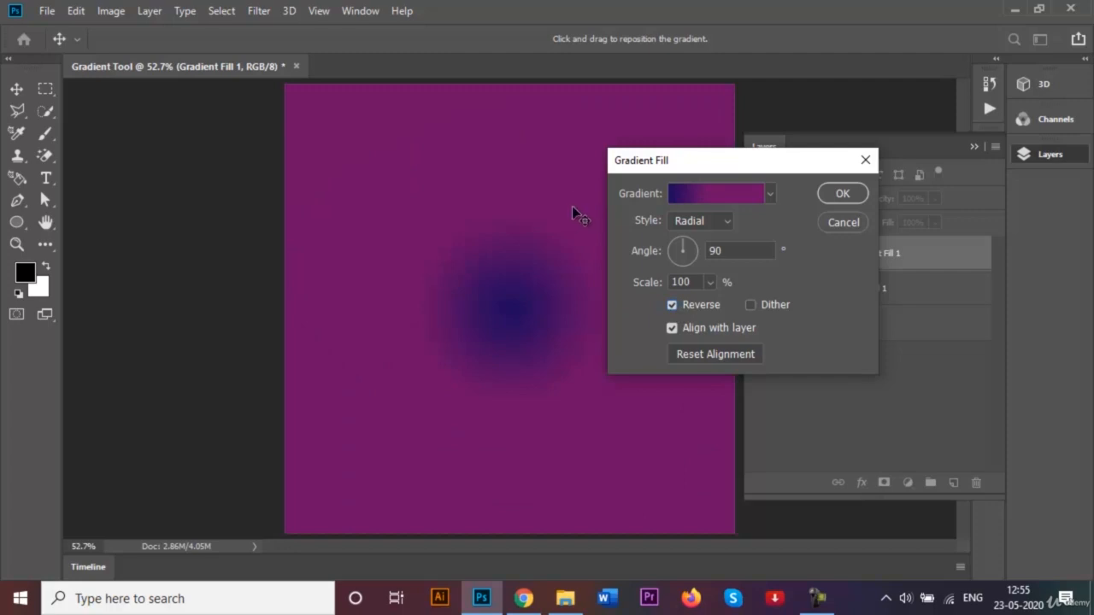
{"action": "left_click", "coordinate": [682, 305]}
Switch the gradient fill to the Angle style with Reverse enabled and rotate its angle to 5.55°.
{"action": "left_click", "coordinate": [728, 219]}
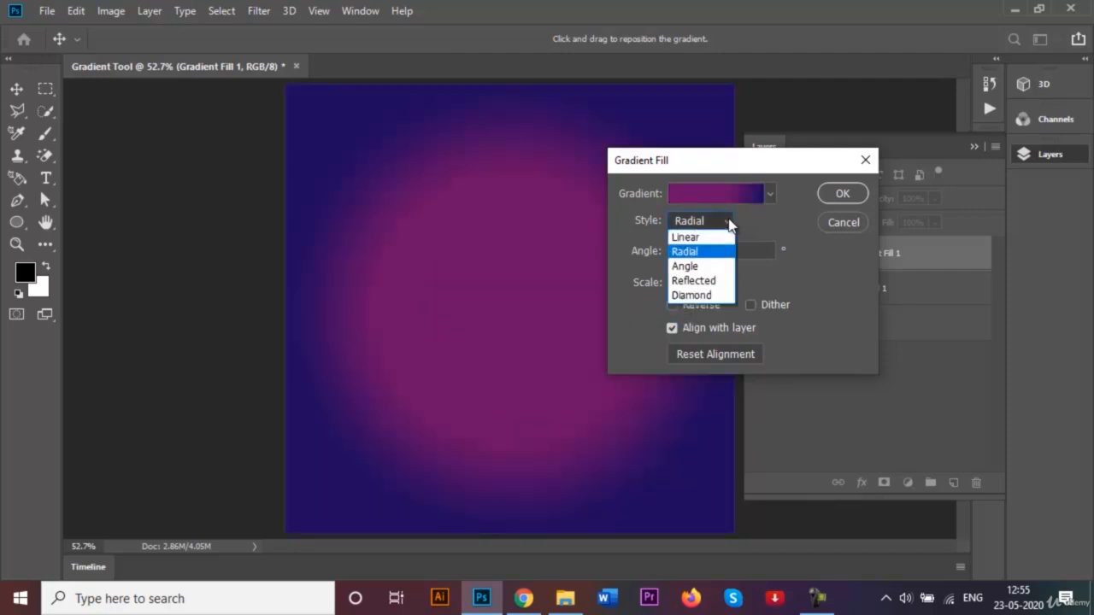
{"action": "left_click", "coordinate": [699, 265]}
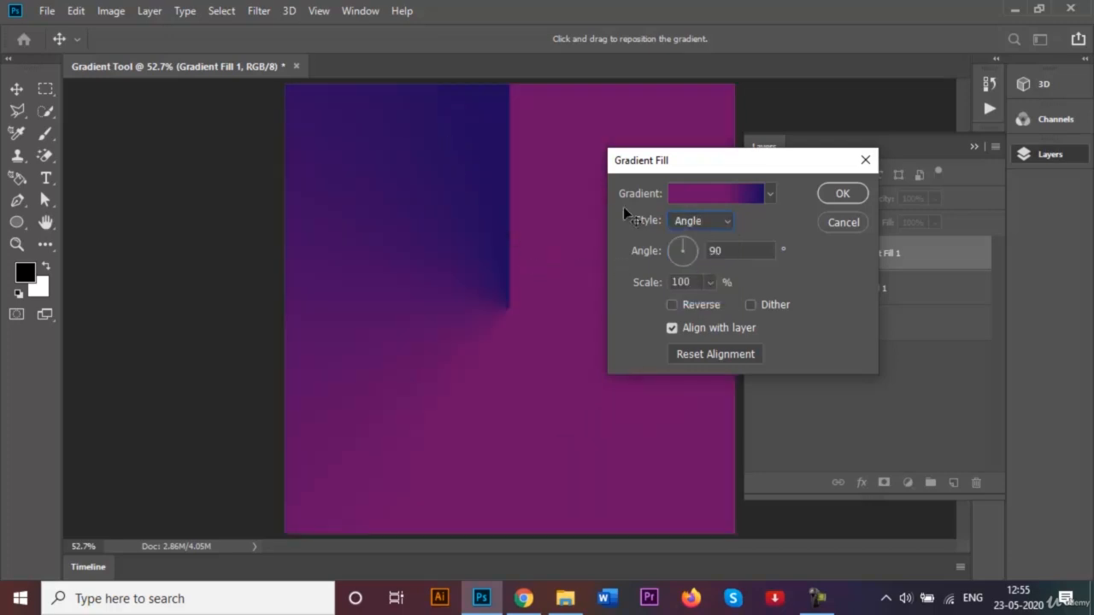
{"action": "left_click_drag", "start_coordinate": [686, 244], "coordinate": [687, 267]}
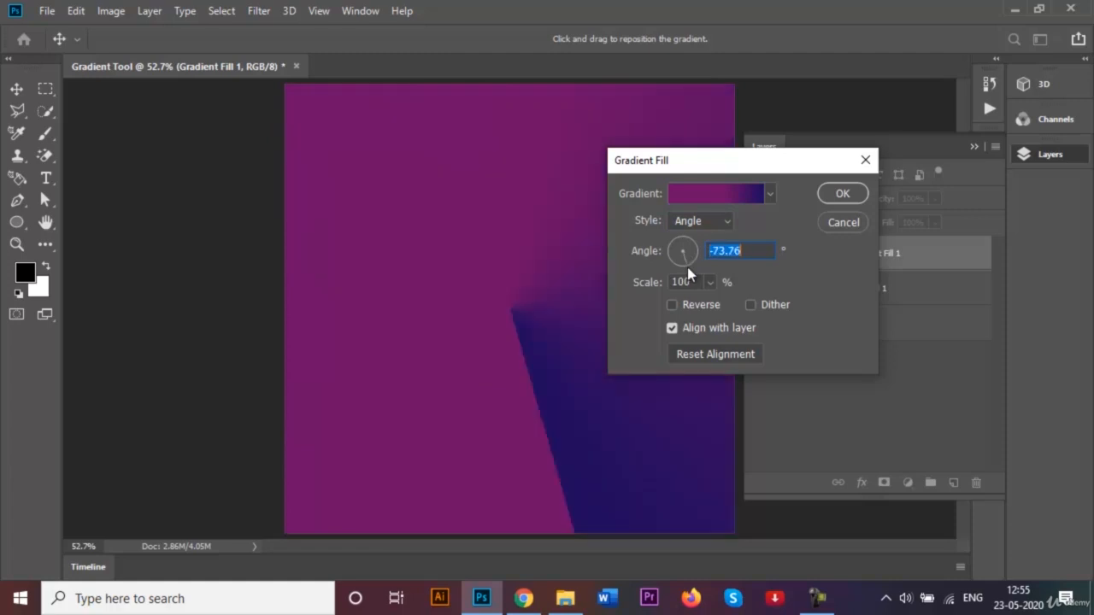
{"action": "left_click", "coordinate": [680, 309]}
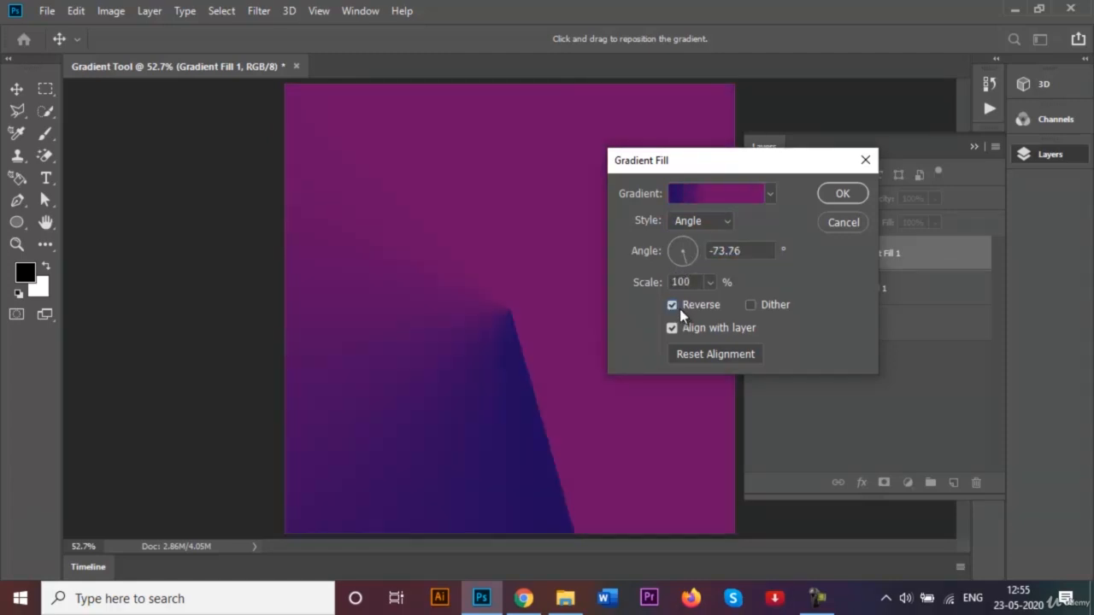
{"action": "mouse_move", "coordinate": [688, 264]}
{"action": "left_mouse_down"}
{"action": "mouse_move", "coordinate": [671, 263]}
{"action": "mouse_move", "coordinate": [700, 249]}
{"action": "left_mouse_up"}
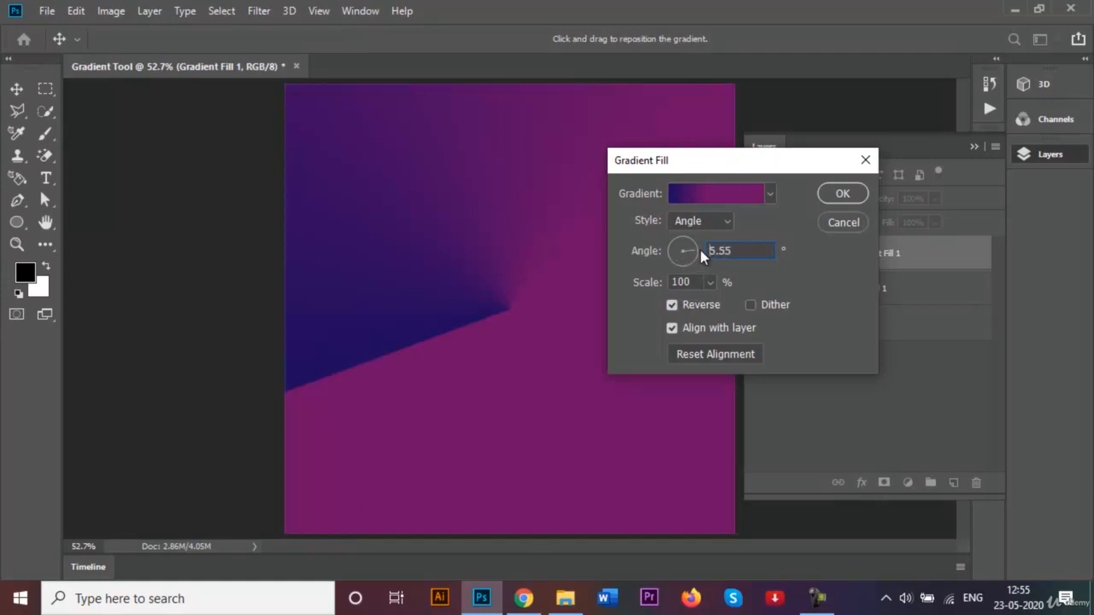
Change the gradient fill to the Diamond style, rotate it to -29.4° and apply the settings.
{"action": "left_click", "coordinate": [716, 221]}
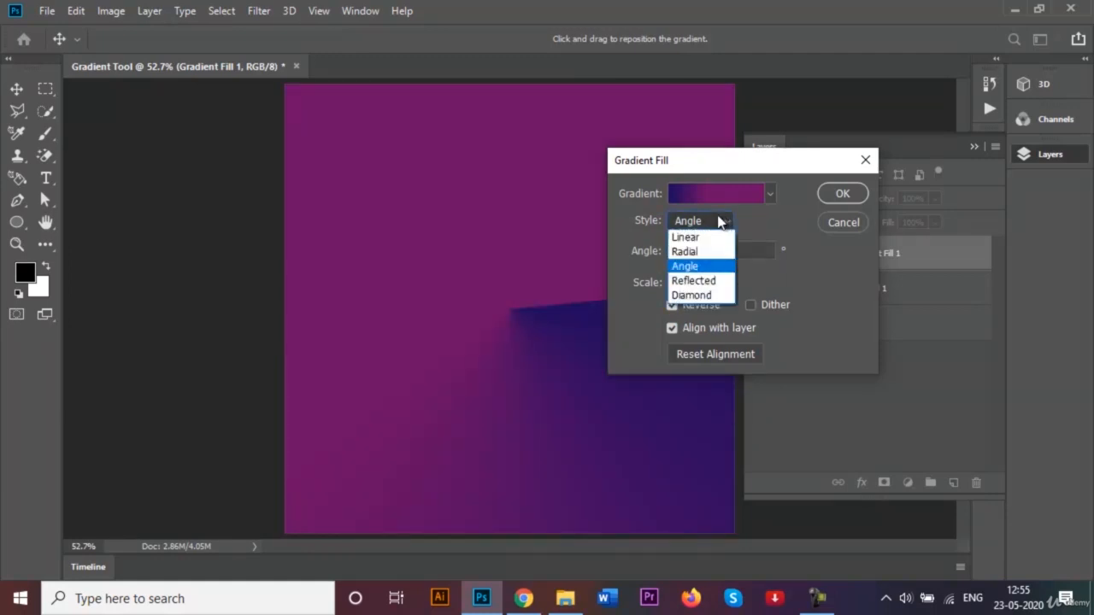
{"action": "left_click", "coordinate": [700, 294]}
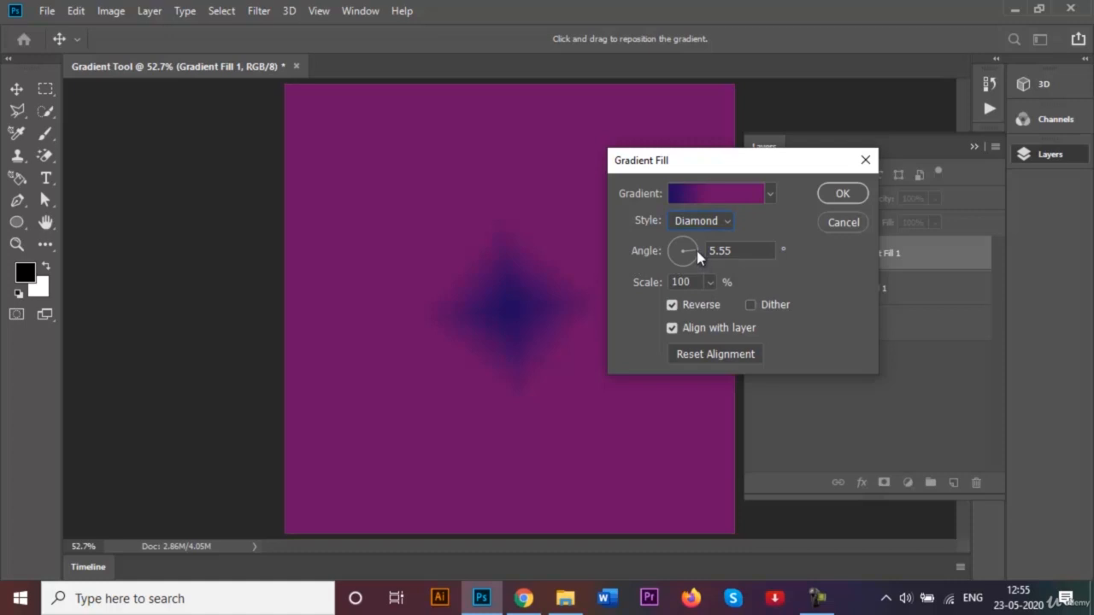
{"action": "mouse_move", "coordinate": [696, 249]}
{"action": "left_mouse_down"}
{"action": "mouse_move", "coordinate": [663, 247]}
{"action": "mouse_move", "coordinate": [695, 258]}
{"action": "left_mouse_up"}
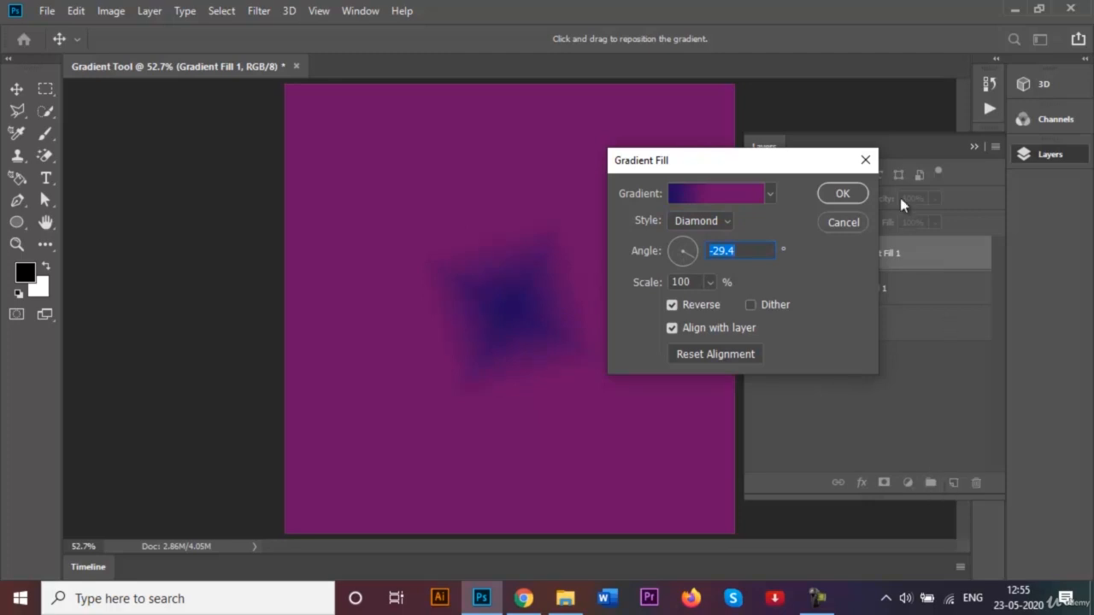
{"action": "left_click", "coordinate": [857, 195]}
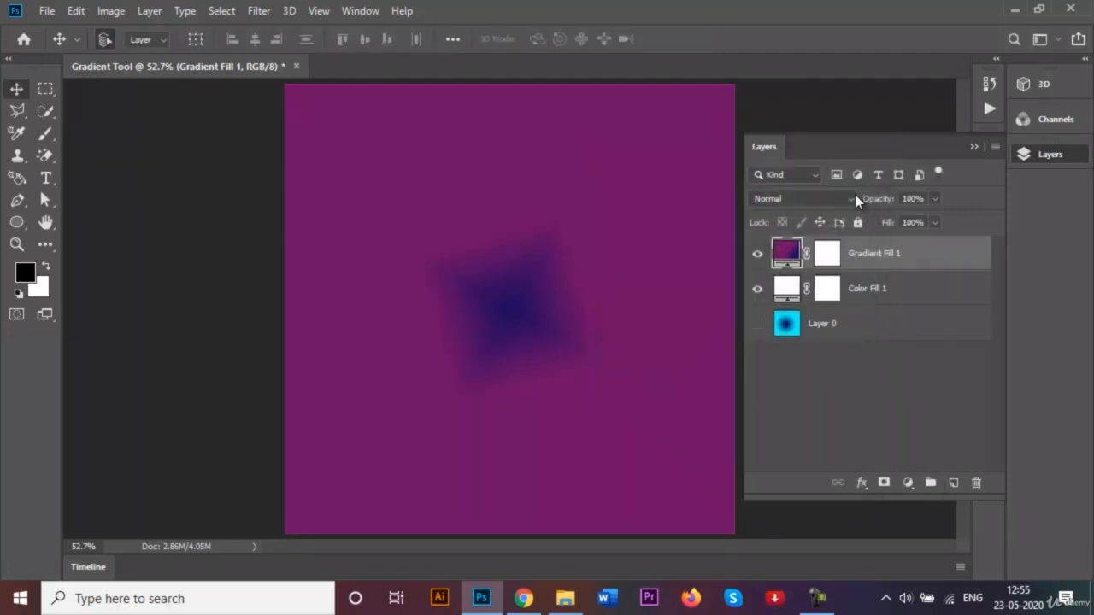